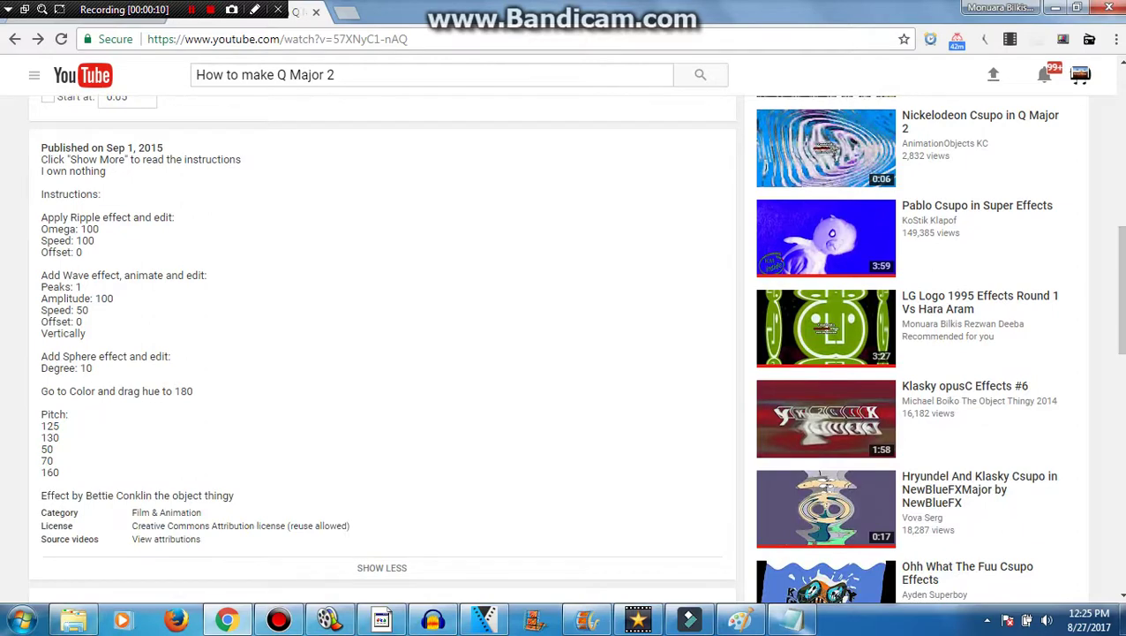
- Switch to AVS Video Editor, add the Ripple effect to the first effects track and shorten it to the clip's 5.2-second length
{"action": "left_click", "coordinate": [381, 620]}
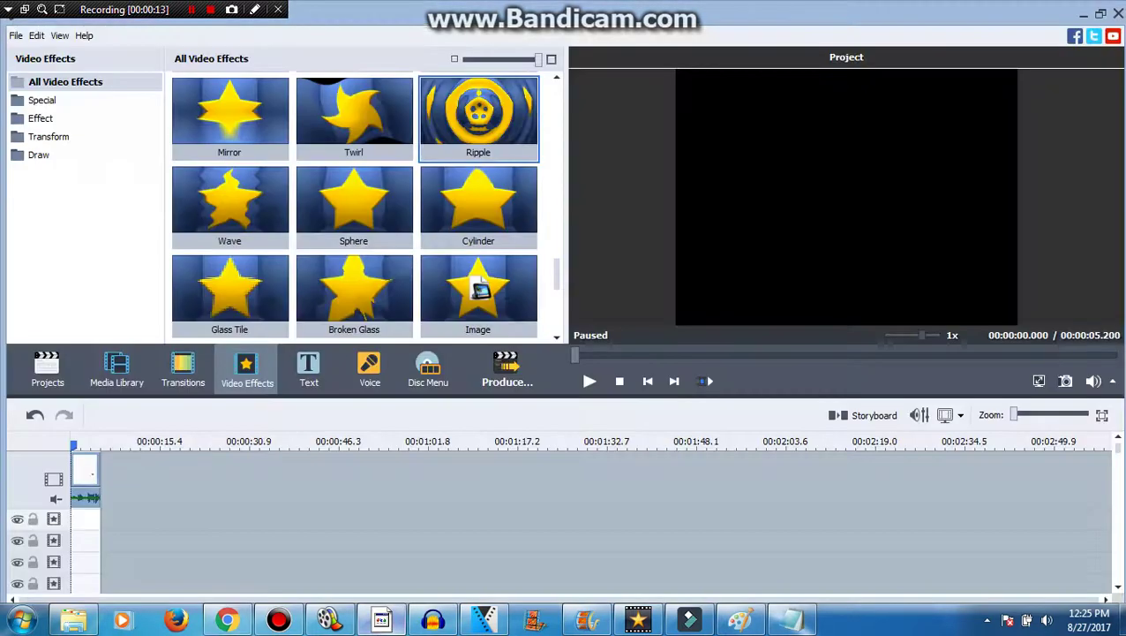
{"action": "left_click_drag", "start_coordinate": [478, 115], "coordinate": [146, 569]}
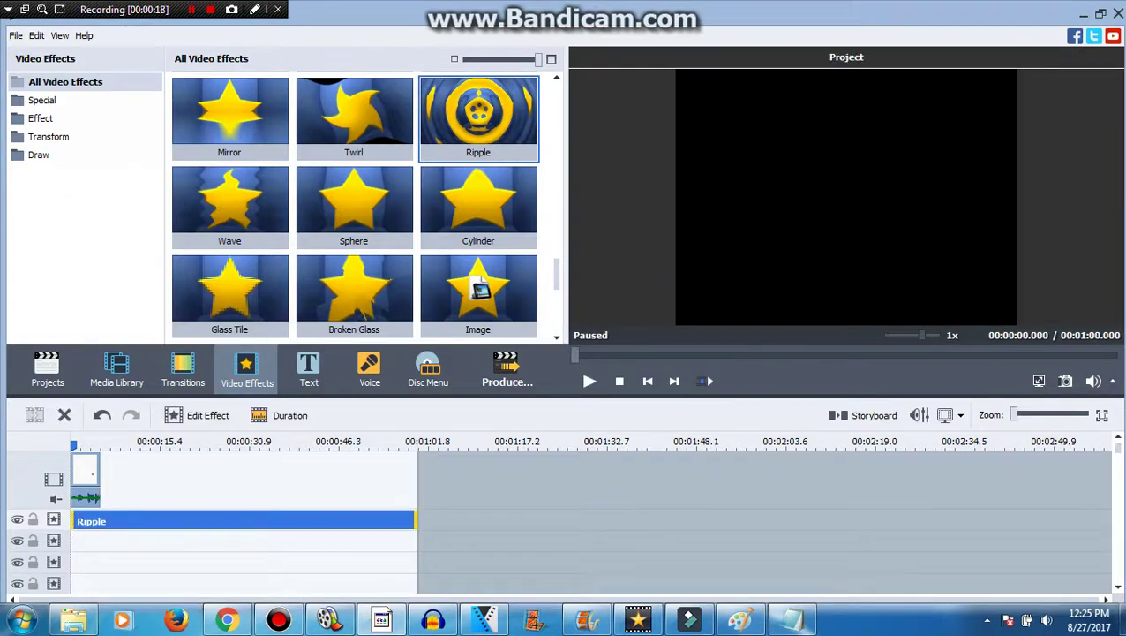
{"action": "left_click_drag", "start_coordinate": [416, 519], "coordinate": [100, 520]}
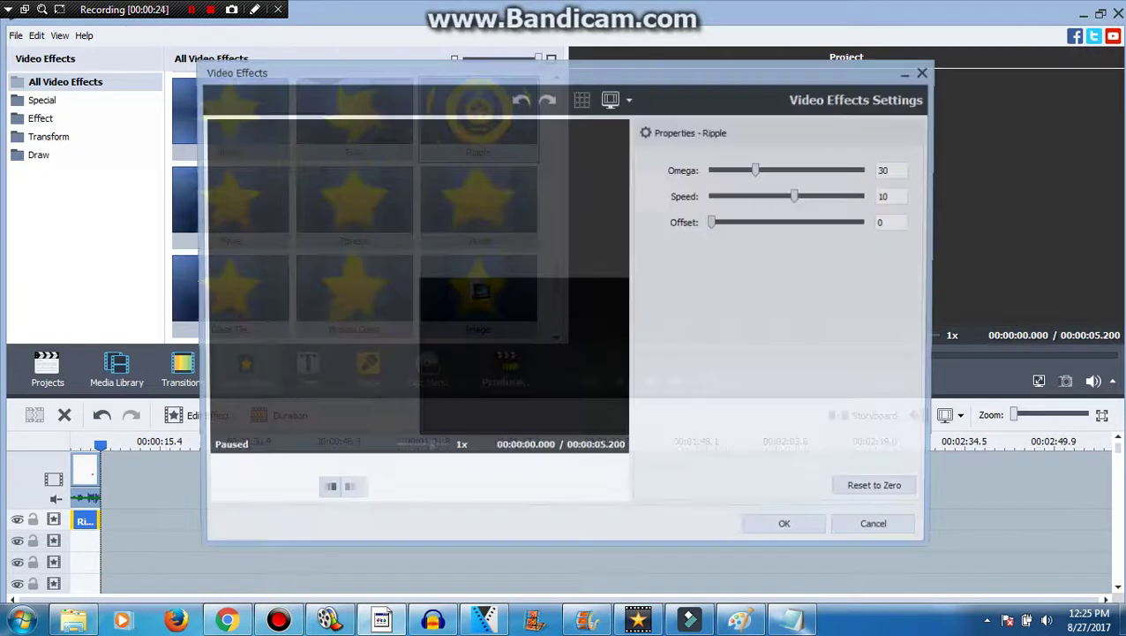
- Set the Ripple effect's Omega and Speed to 100, check them against the YouTube instructions, and apply the settings
{"action": "left_click_drag", "start_coordinate": [761, 169], "coordinate": [869, 169]}
{"action": "left_click_drag", "start_coordinate": [800, 195], "coordinate": [868, 195]}
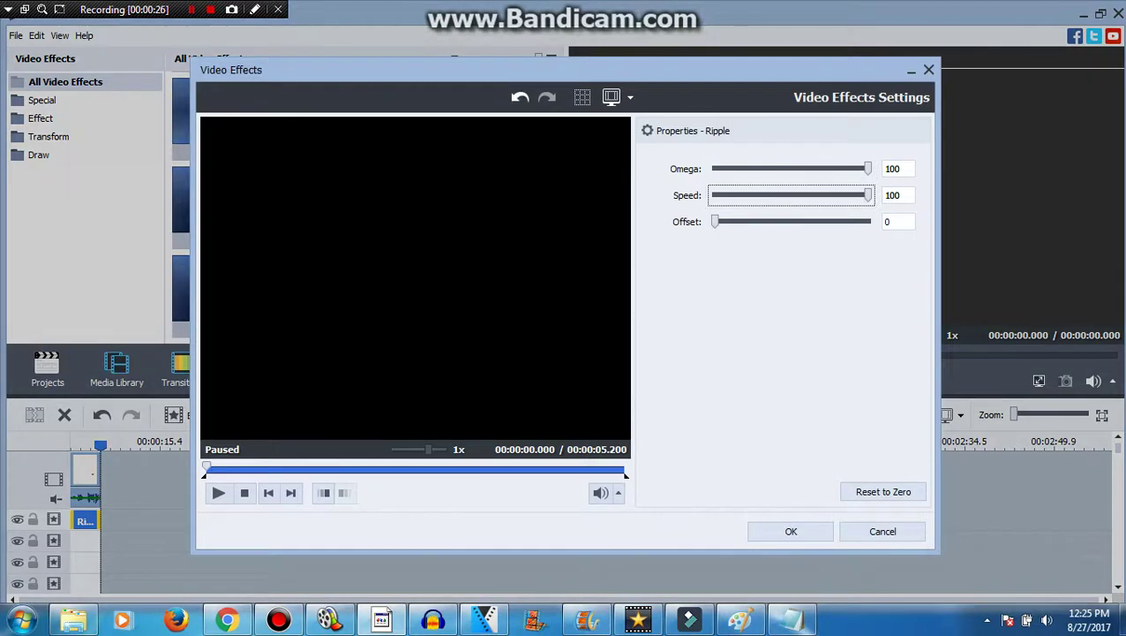
{"action": "left_click", "coordinate": [227, 620]}
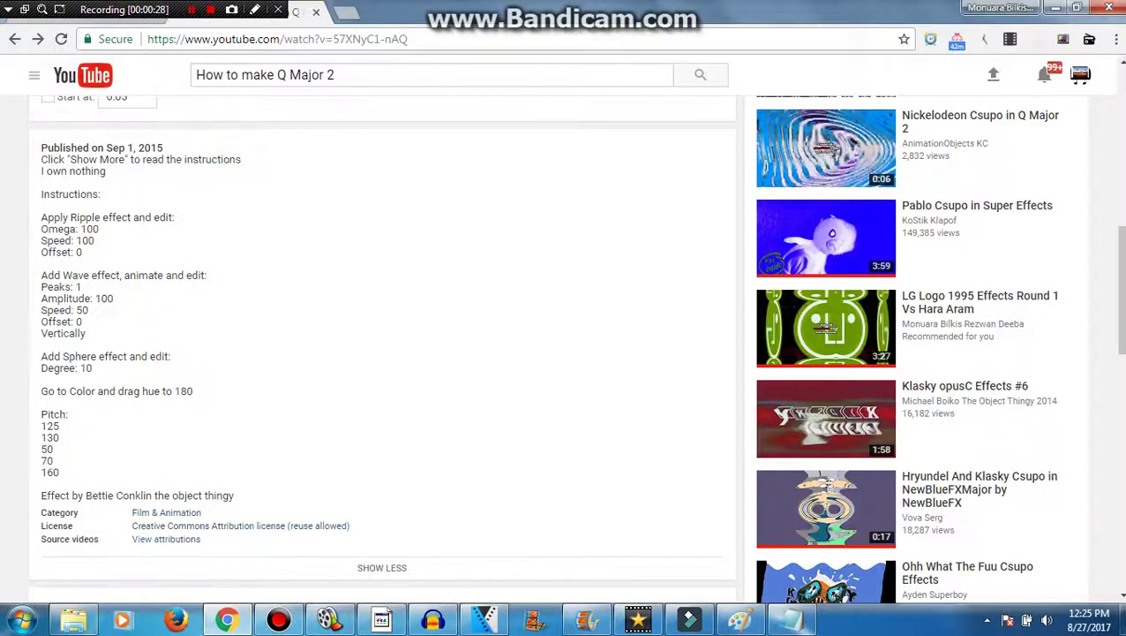
{"action": "left_click", "coordinate": [381, 620]}
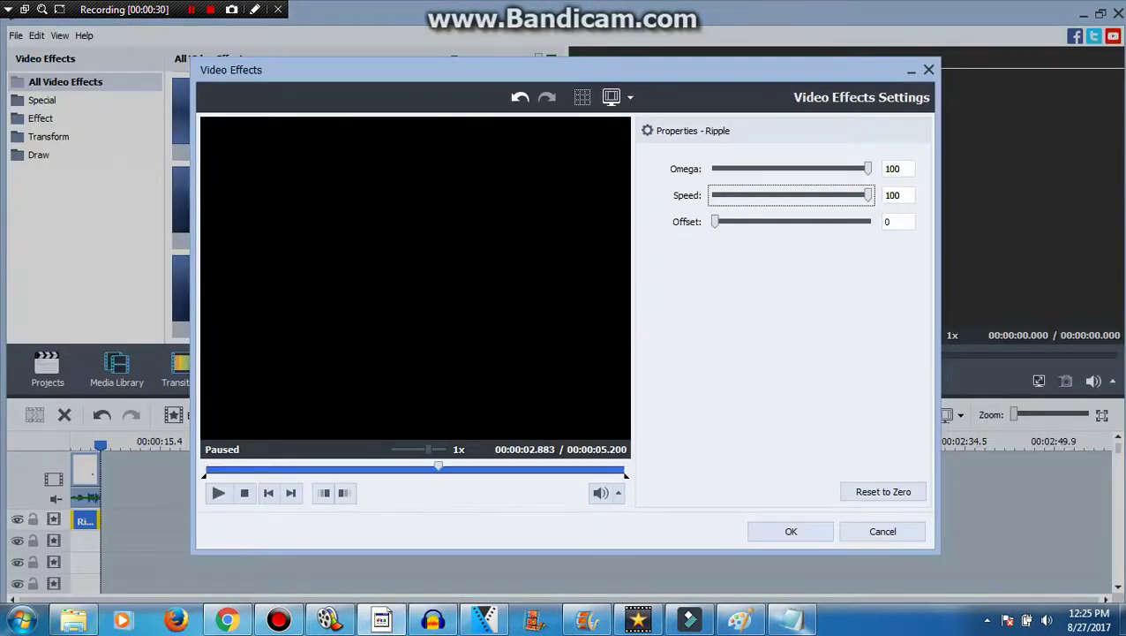
{"action": "left_click", "coordinate": [791, 530]}
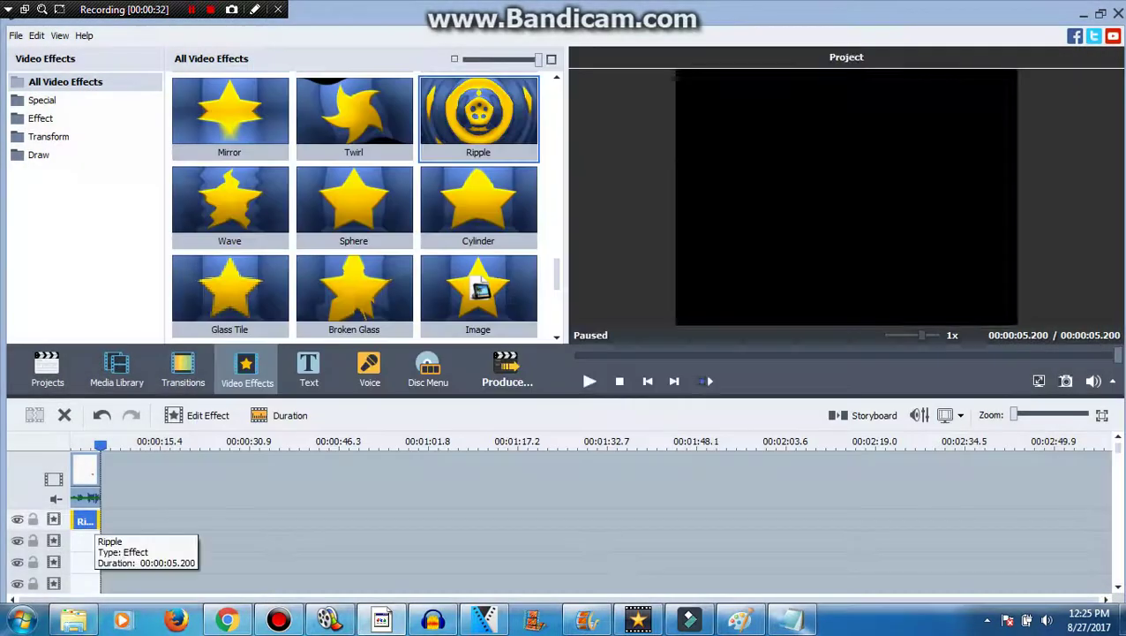
- Consult the YouTube instructions and add the Wave effect on the second effects track beneath Ripple, matching the clip's length
{"action": "left_click", "coordinate": [227, 620]}
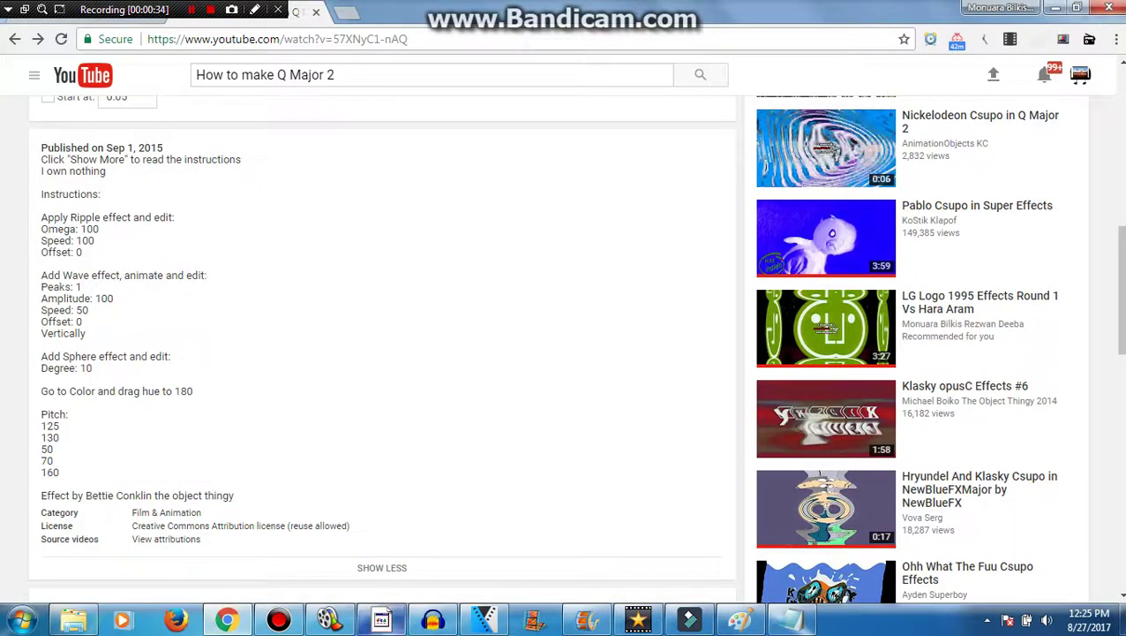
{"action": "left_click", "coordinate": [381, 620]}
{"action": "left_click_drag", "start_coordinate": [229, 203], "coordinate": [100, 542]}
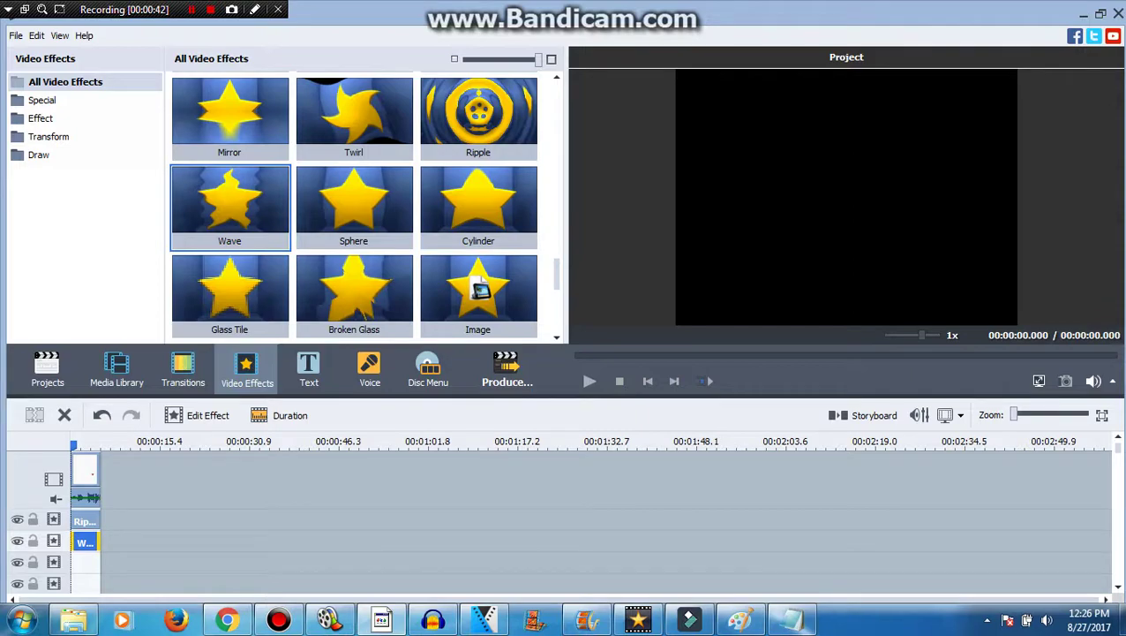
- Set the Wave effect's Peaks to 1, Amplitude to 100 and Speed to 50, following the YouTube instructions, and apply the settings
{"action": "left_click", "coordinate": [198, 415]}
{"action": "left_click", "coordinate": [228, 619]}
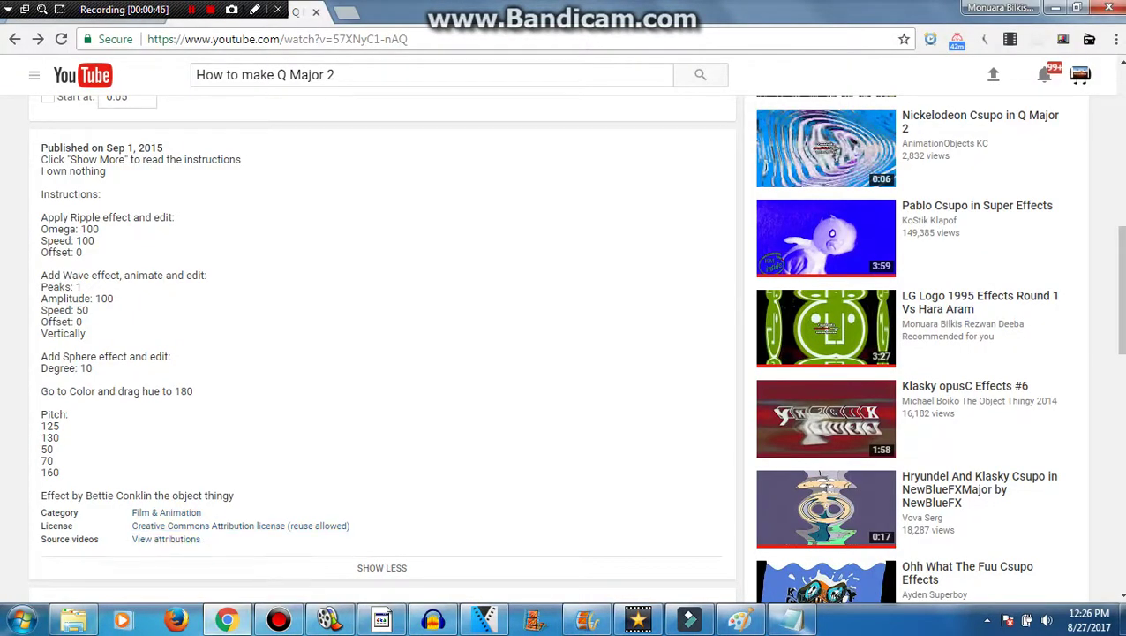
{"action": "left_click", "coordinate": [381, 619]}
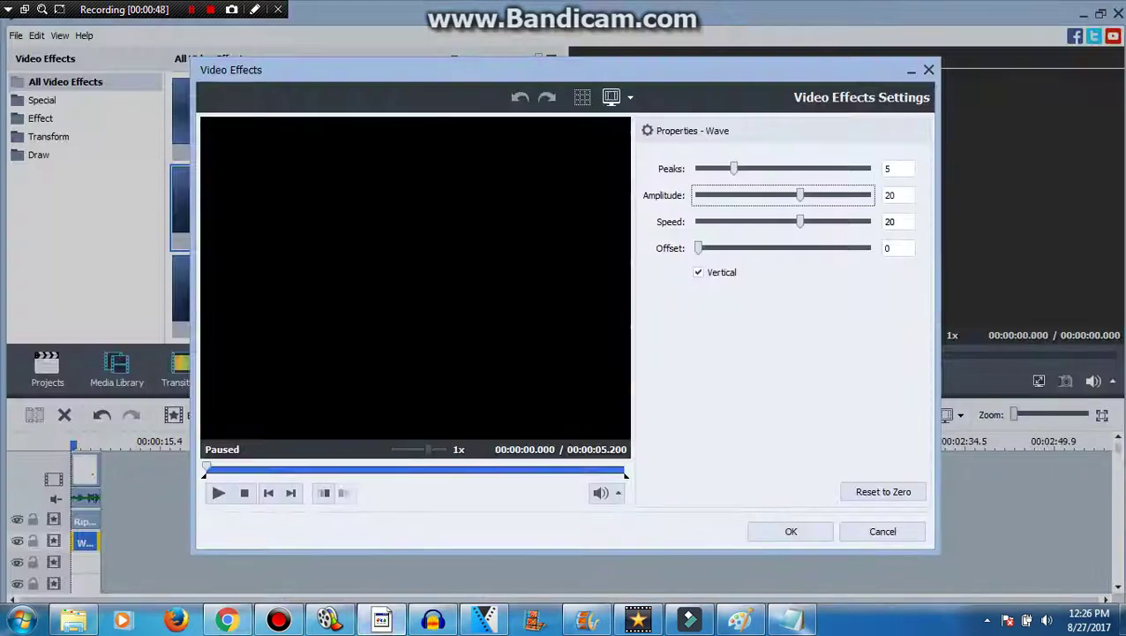
{"action": "left_click_drag", "start_coordinate": [734, 168], "coordinate": [697, 168]}
{"action": "left_click_drag", "start_coordinate": [800, 194], "coordinate": [889, 195]}
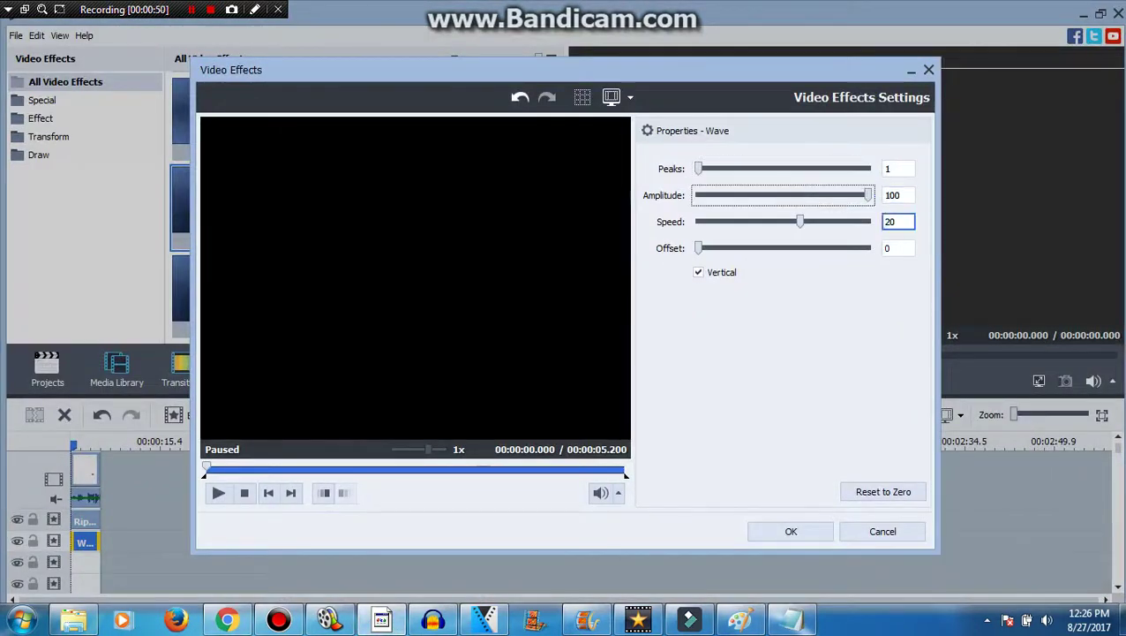
{"action": "double_click", "coordinate": [891, 222]}
{"action": "type", "text": "50"}
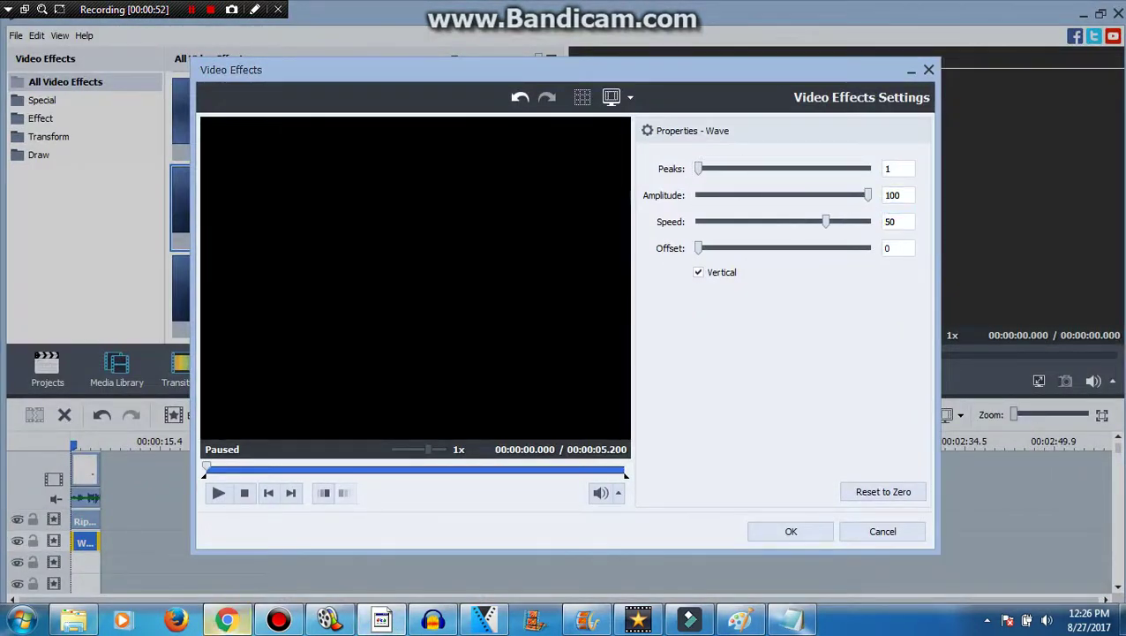
{"action": "left_click", "coordinate": [227, 620]}
{"action": "left_click", "coordinate": [381, 619]}
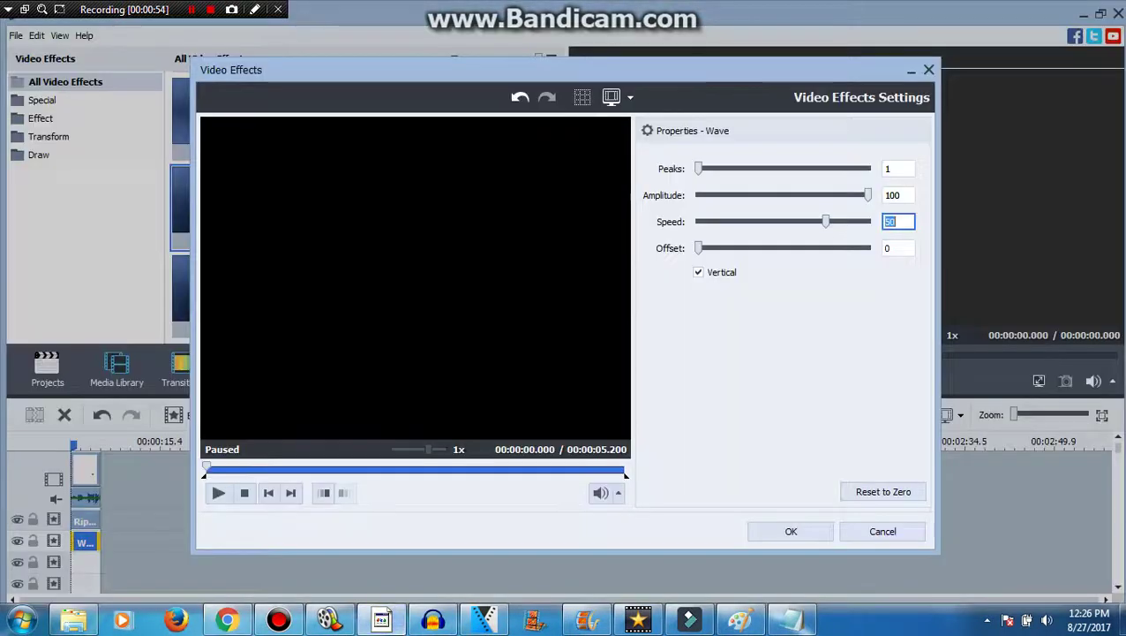
{"action": "left_click", "coordinate": [391, 468]}
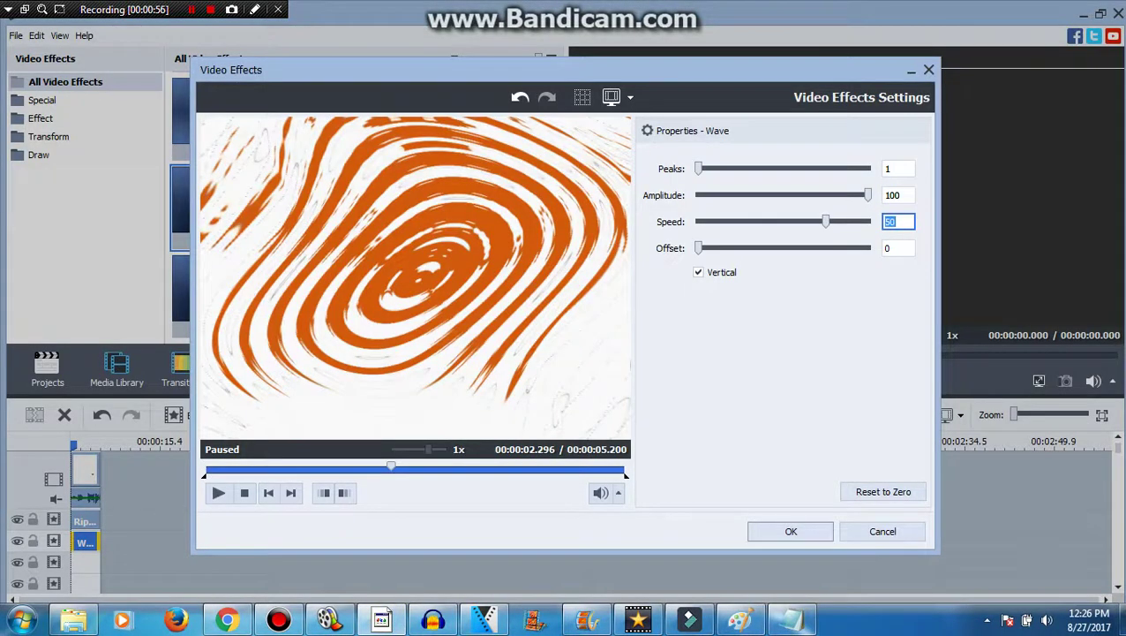
{"action": "left_click", "coordinate": [791, 531]}
- Check the instructions, add the Sphere effect on the third effects track and shorten it to the clip's 5.2-second length
{"action": "left_click", "coordinate": [227, 619]}
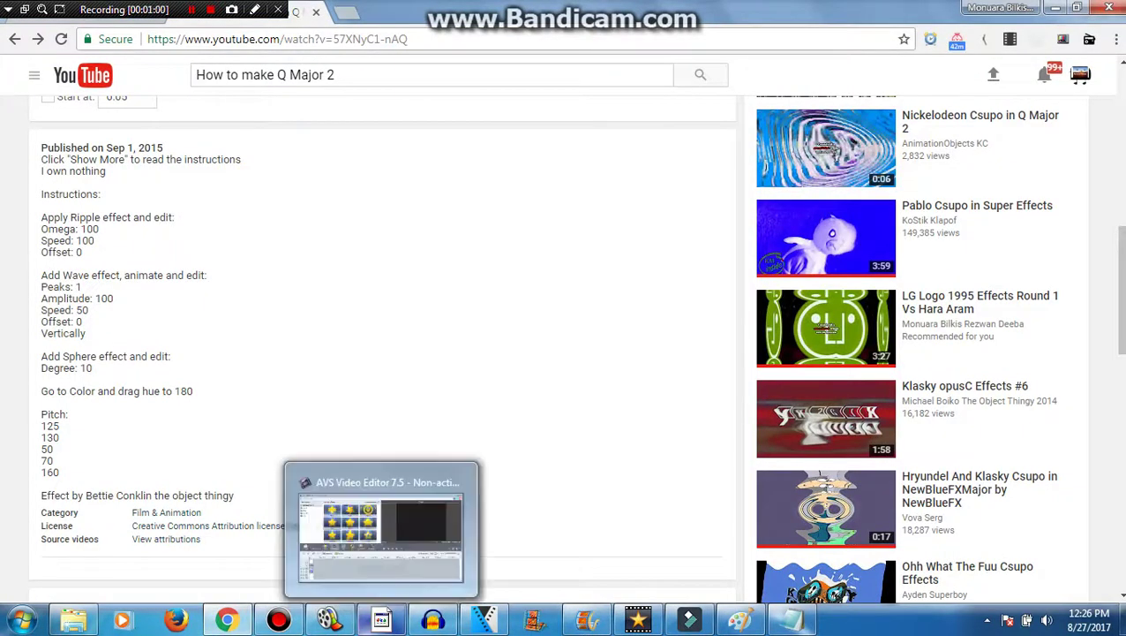
{"action": "left_click", "coordinate": [381, 620]}
{"action": "left_click_drag", "start_coordinate": [353, 203], "coordinate": [151, 565]}
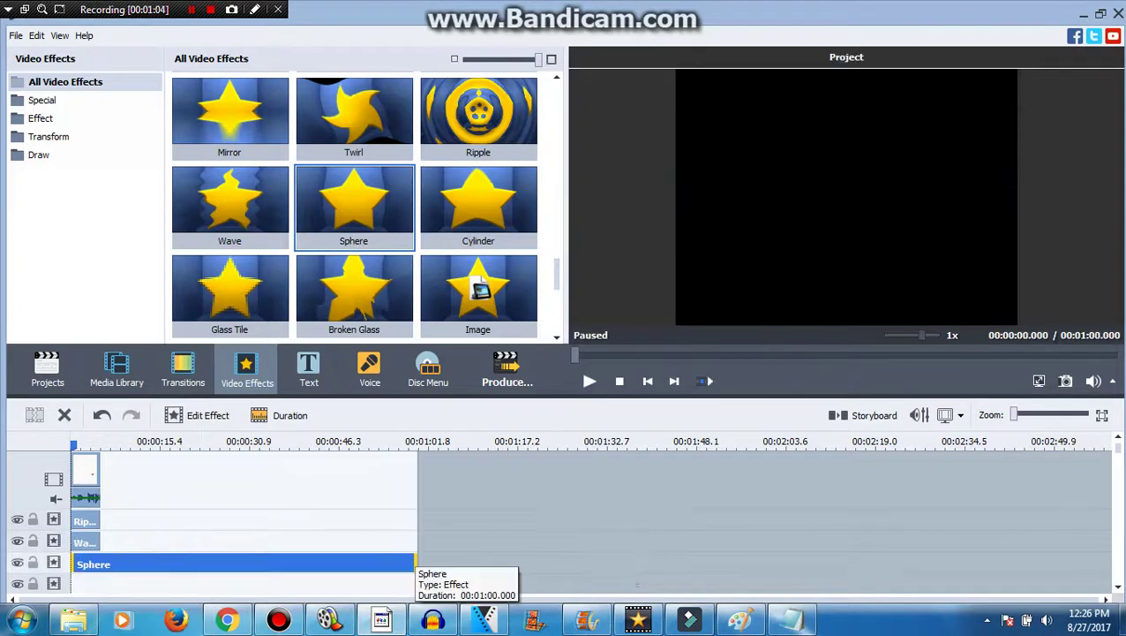
{"action": "left_click", "coordinate": [100, 563]}
{"action": "left_click_drag", "start_coordinate": [415, 563], "coordinate": [100, 563]}
- Set the Sphere effect's Degree to 10 as listed in the YouTube instructions, preview a middle frame and apply the settings
{"action": "left_click", "coordinate": [228, 619]}
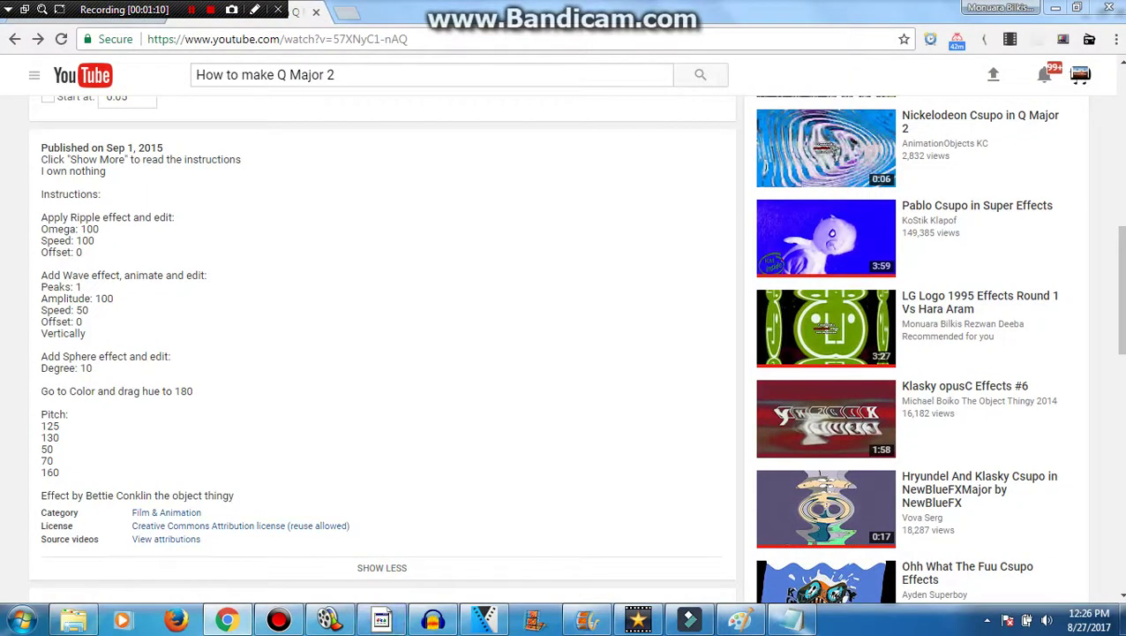
{"action": "left_click", "coordinate": [381, 619]}
{"action": "left_click_drag", "start_coordinate": [745, 168], "coordinate": [868, 168]}
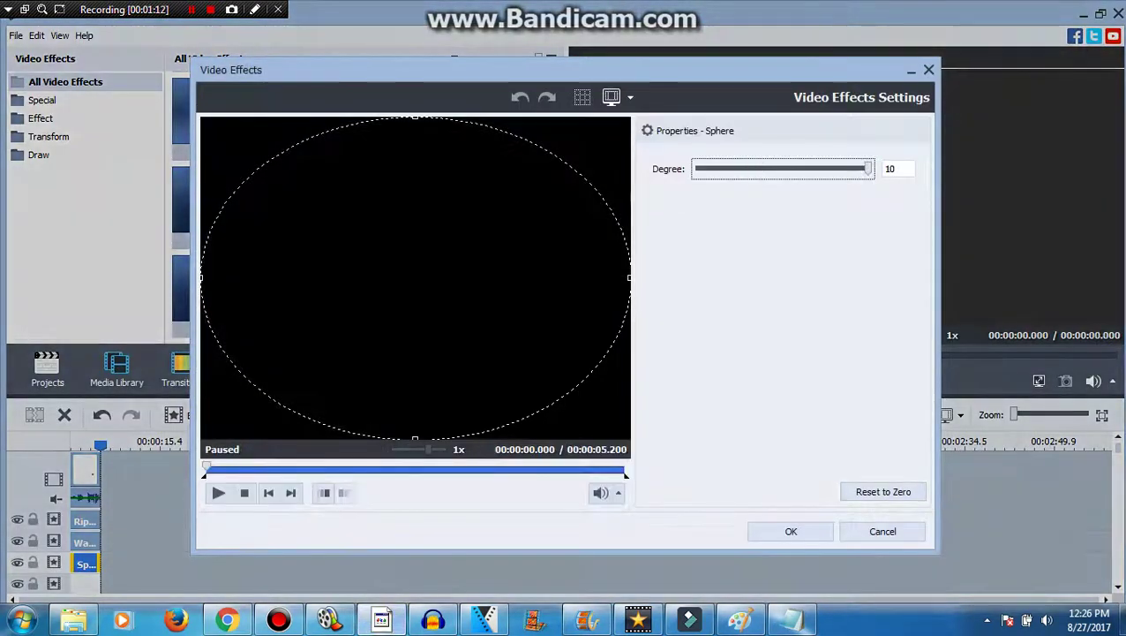
{"action": "left_click", "coordinate": [343, 470]}
{"action": "left_click", "coordinate": [791, 531]}
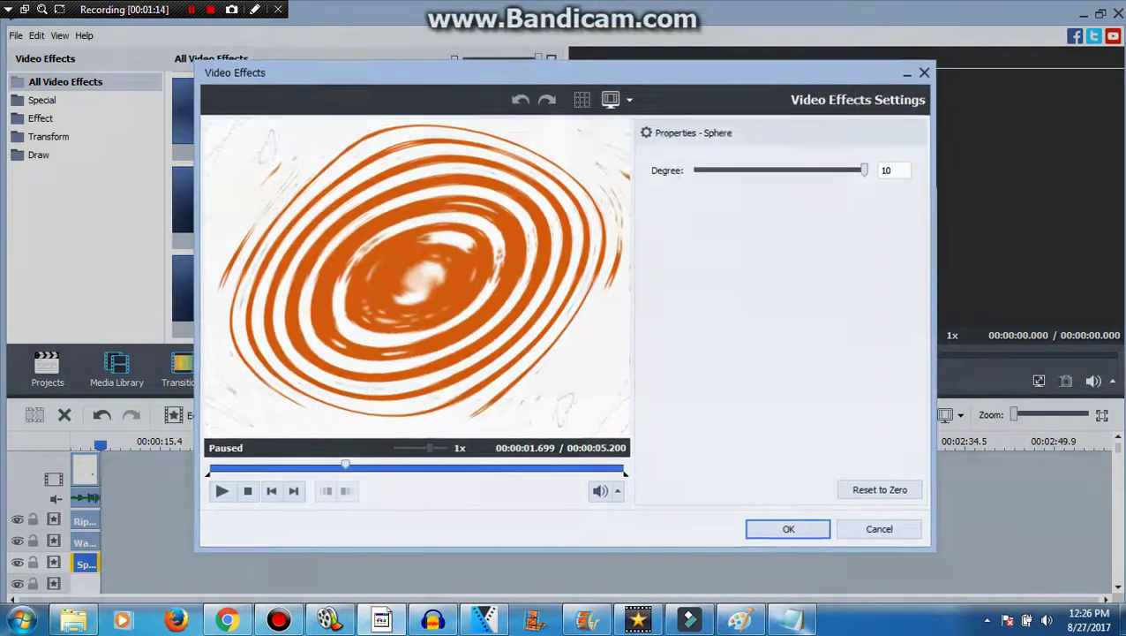
- Check the instructions for the colour change and set the video clip's Hue to 180 in Color Correction
{"action": "left_click", "coordinate": [228, 619]}
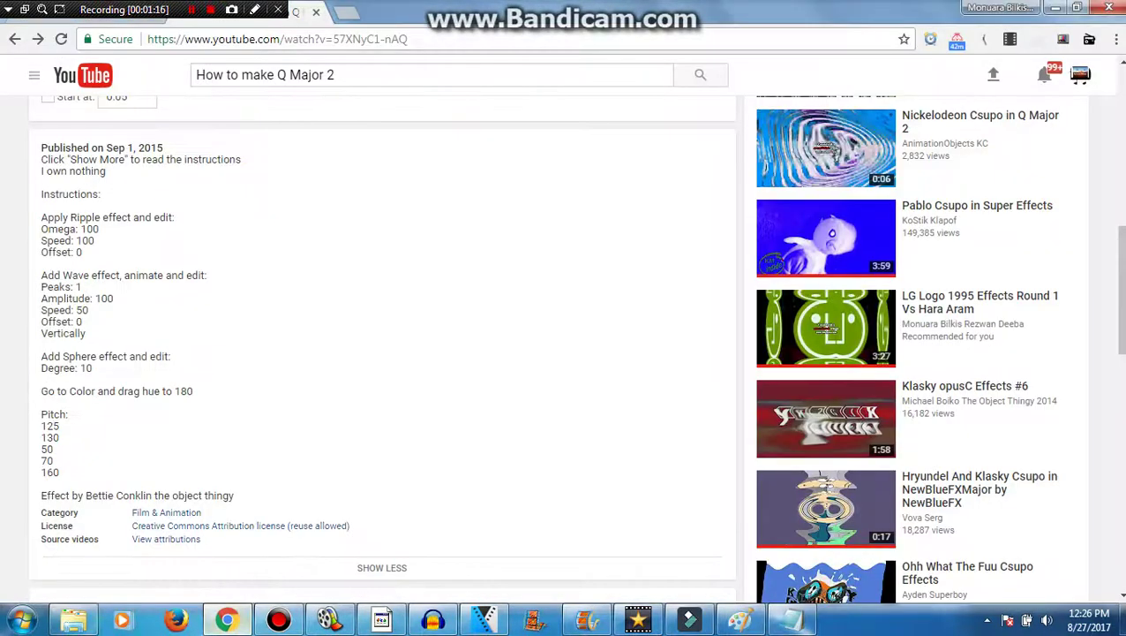
{"action": "left_click", "coordinate": [382, 620]}
{"action": "left_click", "coordinate": [319, 415]}
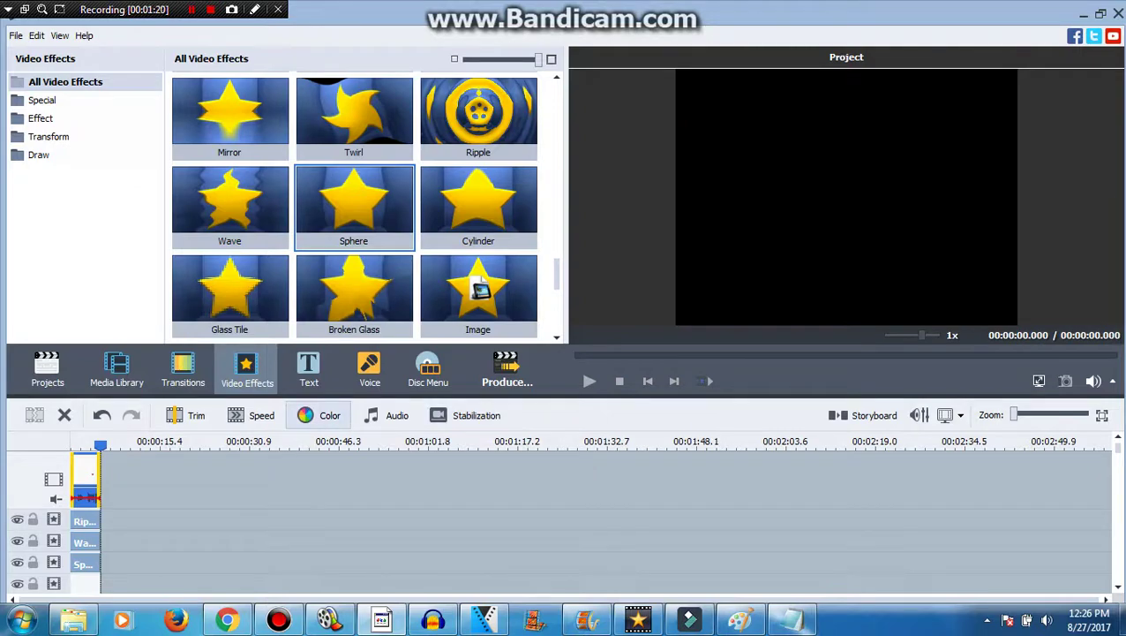
{"action": "left_click", "coordinate": [322, 415]}
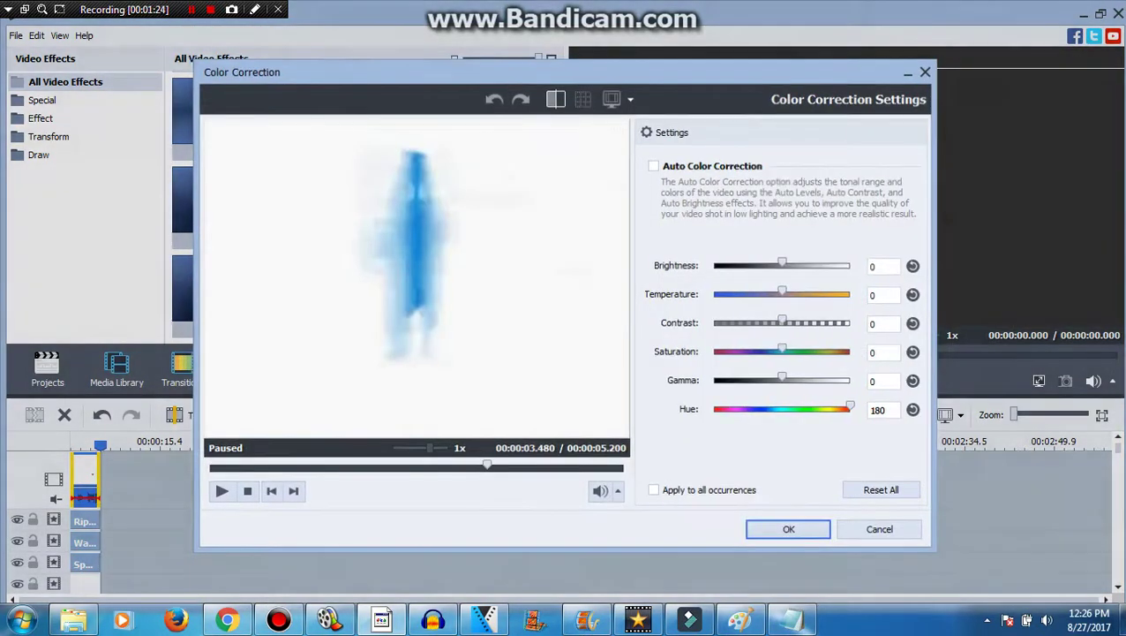
{"action": "left_click", "coordinate": [791, 530]}
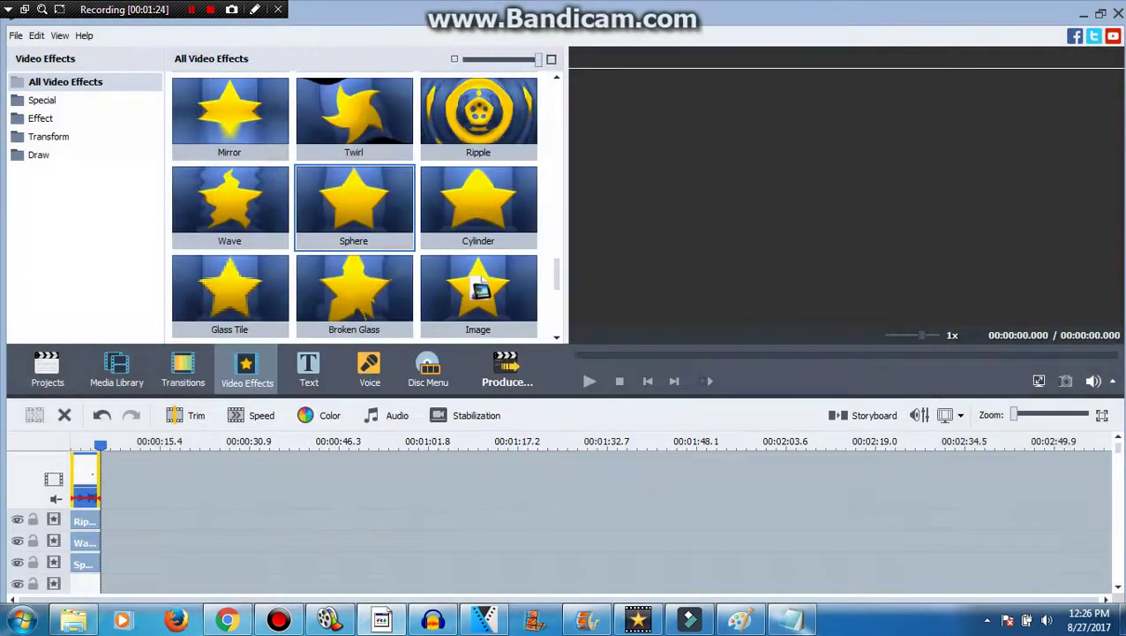
- Read the pitch values in the YouTube instructions, then raise the Pitch Shift rate on the video clip's audio and apply it
{"action": "left_click", "coordinate": [227, 620]}
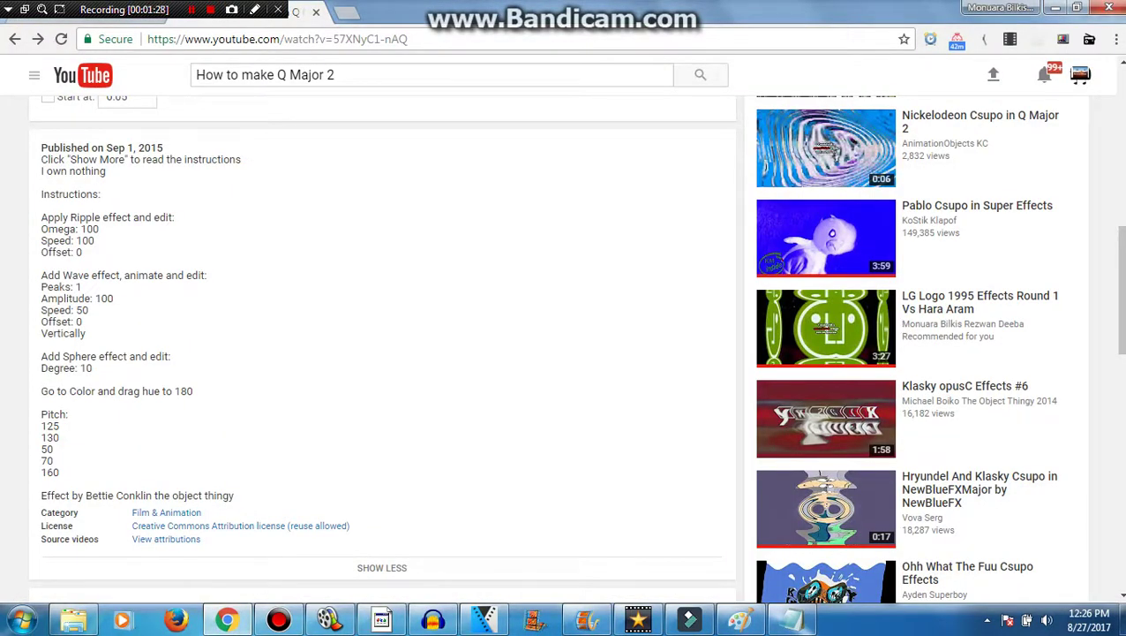
{"action": "right_click", "coordinate": [493, 286]}
{"action": "key", "text": "Escape"}
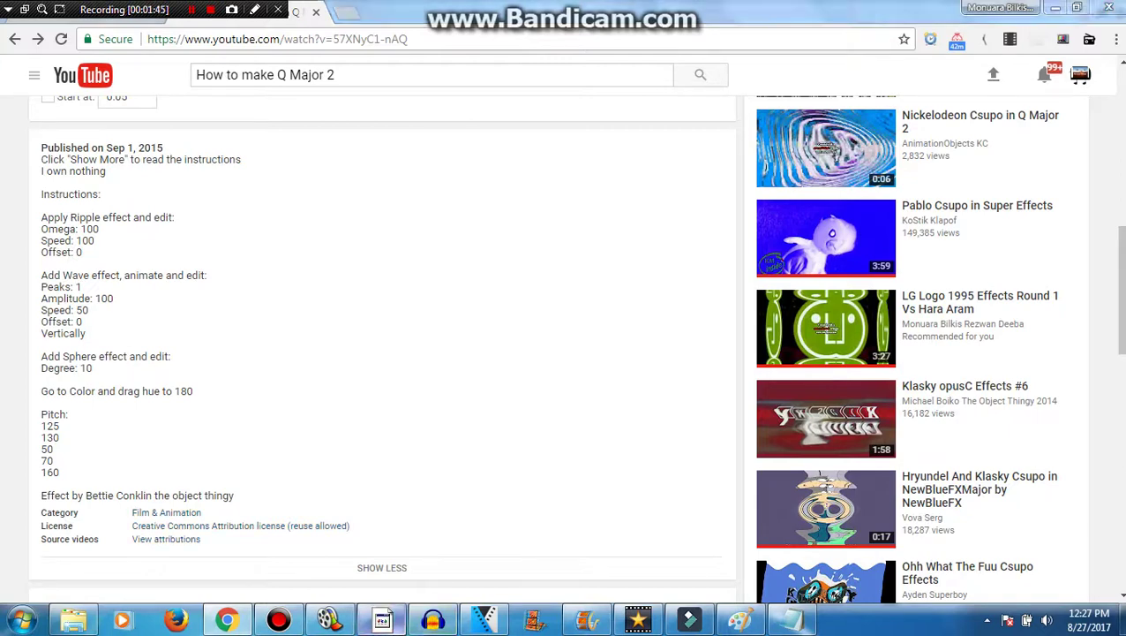
{"action": "left_click", "coordinate": [381, 621]}
{"action": "left_click", "coordinate": [386, 414]}
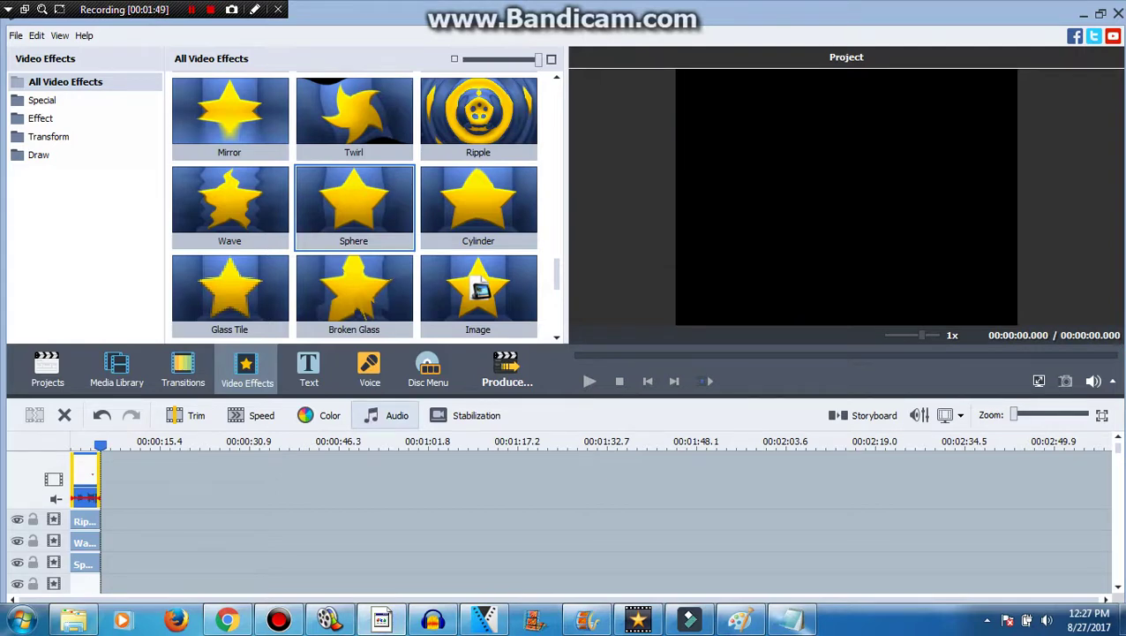
{"action": "left_click", "coordinate": [386, 415]}
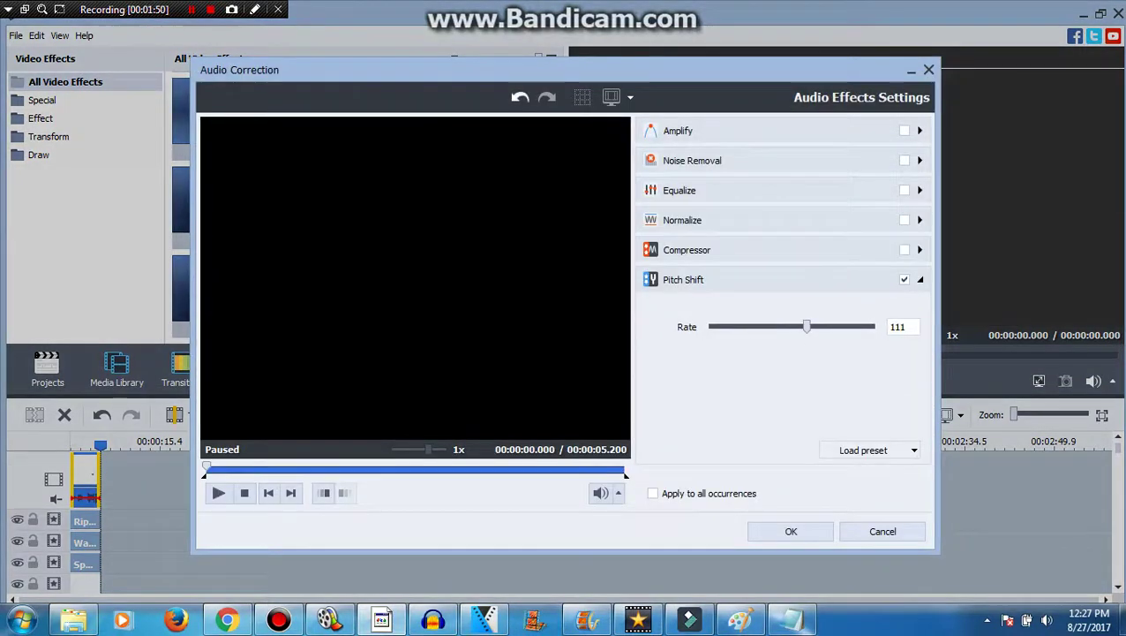
{"action": "left_click_drag", "start_coordinate": [807, 327], "coordinate": [822, 327]}
{"action": "key", "text": "Return"}
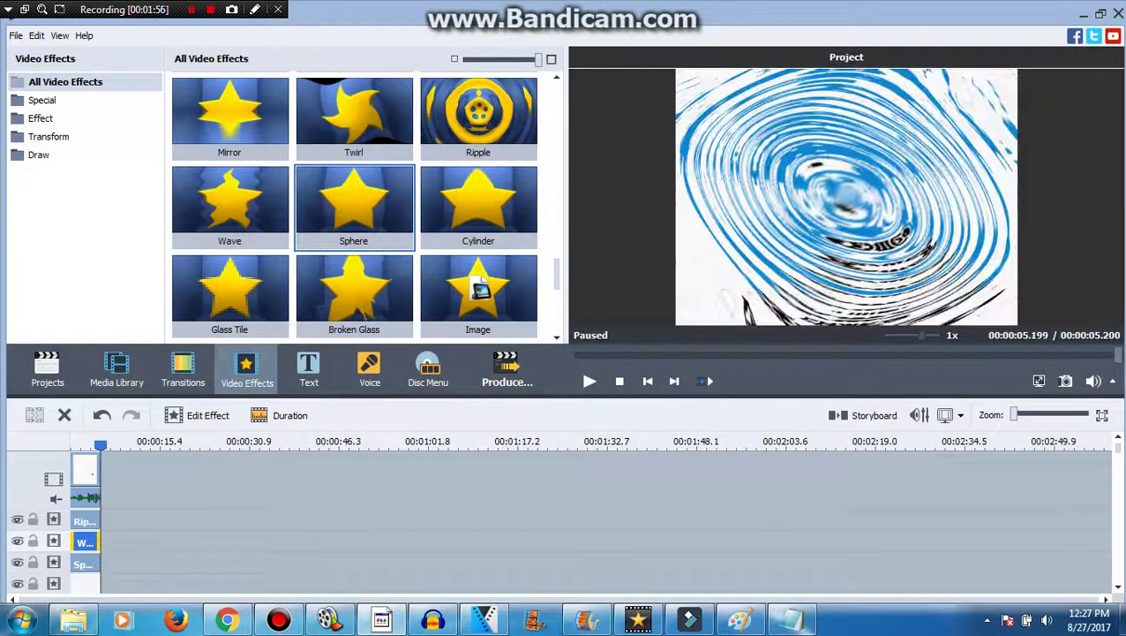
- Add the Nick Games Logo media to the first audio track, aligned with the start of the video clip
{"action": "left_click", "coordinate": [86, 474]}
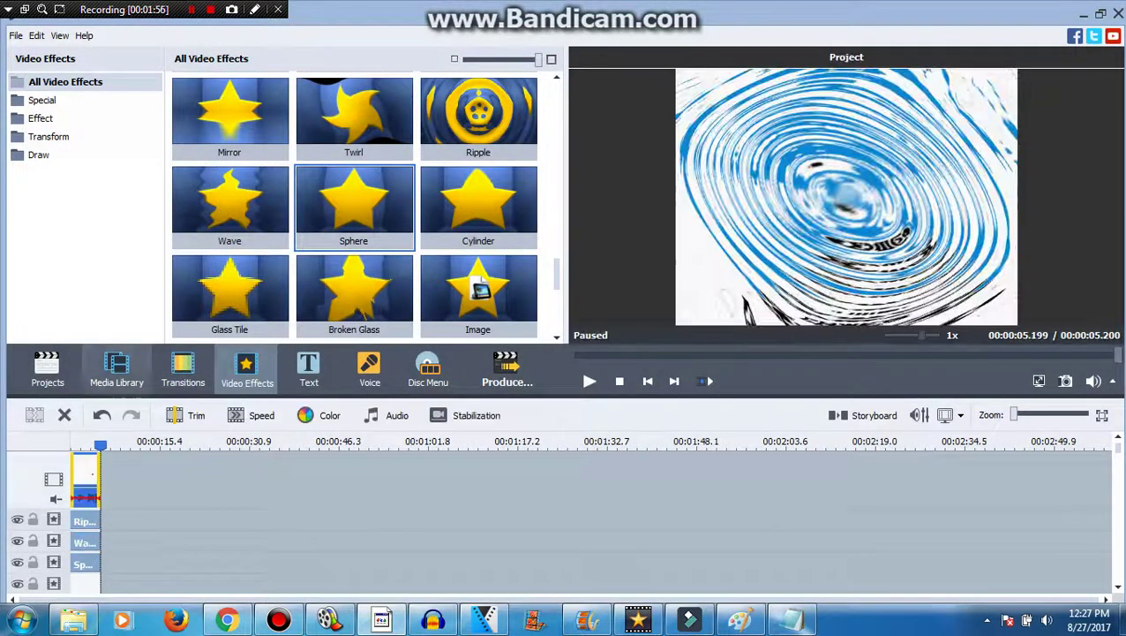
{"action": "left_click", "coordinate": [117, 369]}
{"action": "left_click_drag", "start_coordinate": [1117, 447], "coordinate": [1118, 475]}
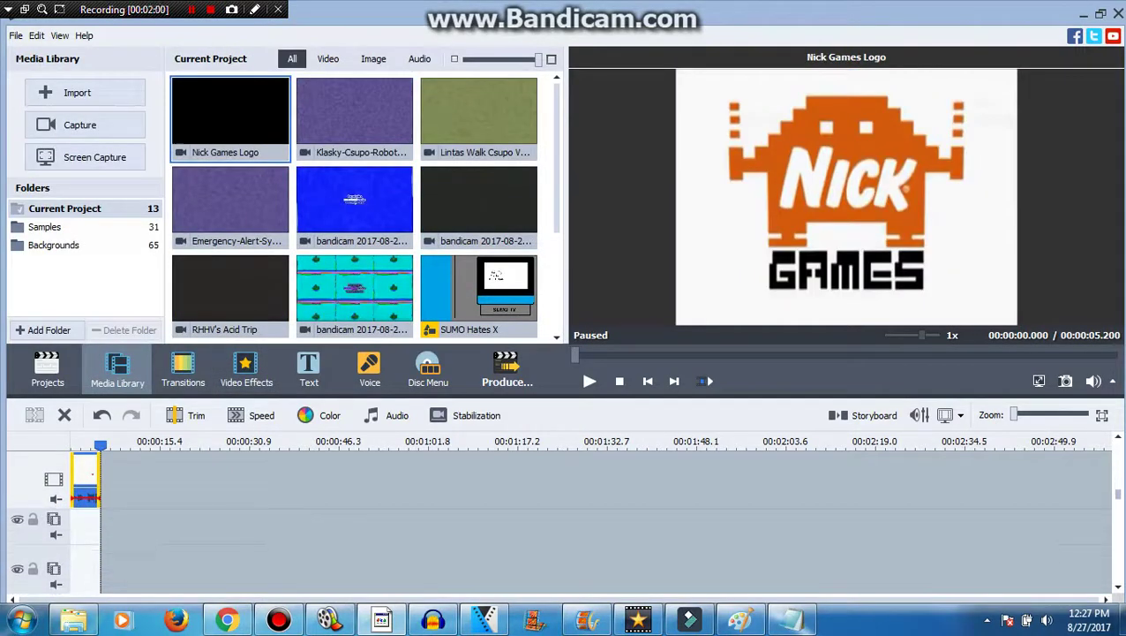
{"action": "left_click_drag", "start_coordinate": [1118, 494], "coordinate": [1118, 505]}
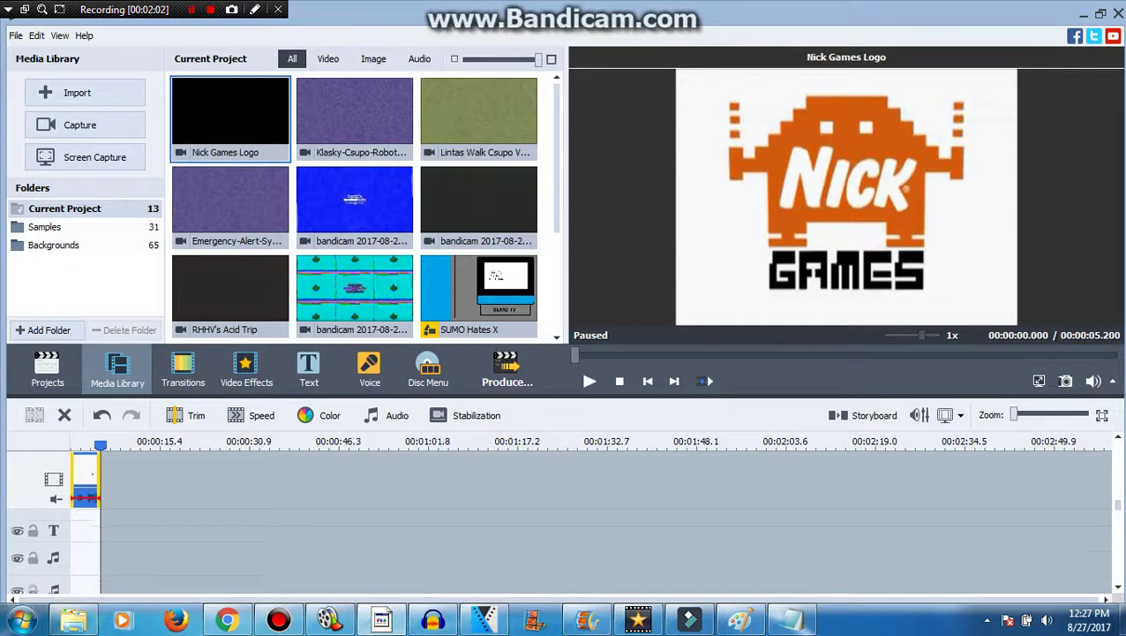
{"action": "left_click_drag", "start_coordinate": [230, 111], "coordinate": [85, 566]}
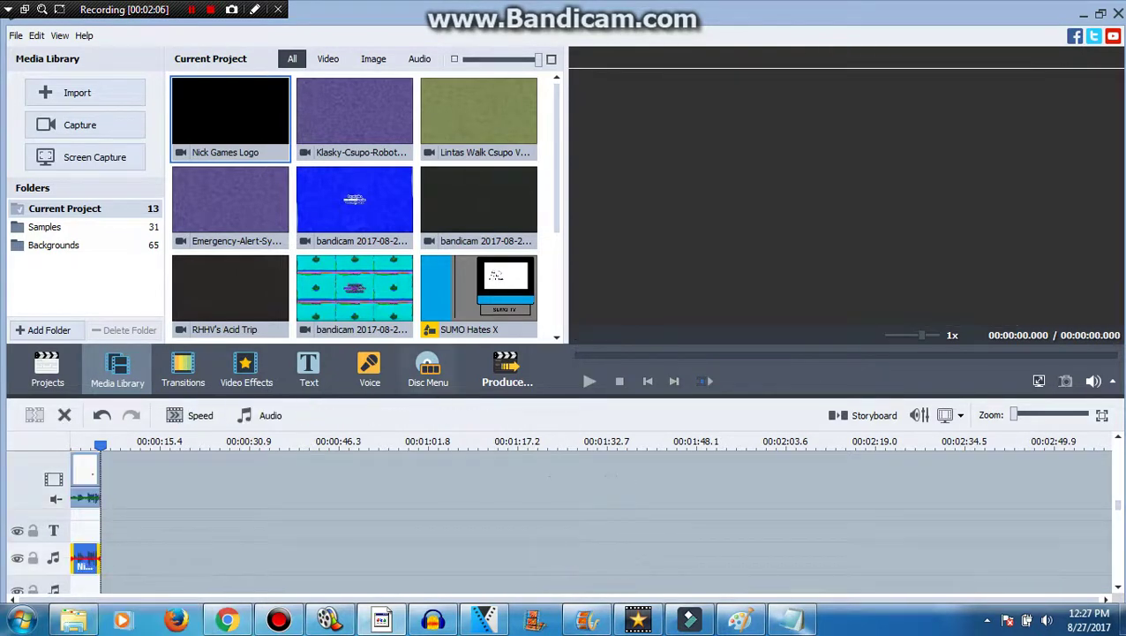
- Check the second pitch value in the YouTube instructions and set the first audio track clip's Pitch Shift rate to 130
{"action": "left_click", "coordinate": [257, 415]}
{"action": "left_click", "coordinate": [227, 620]}
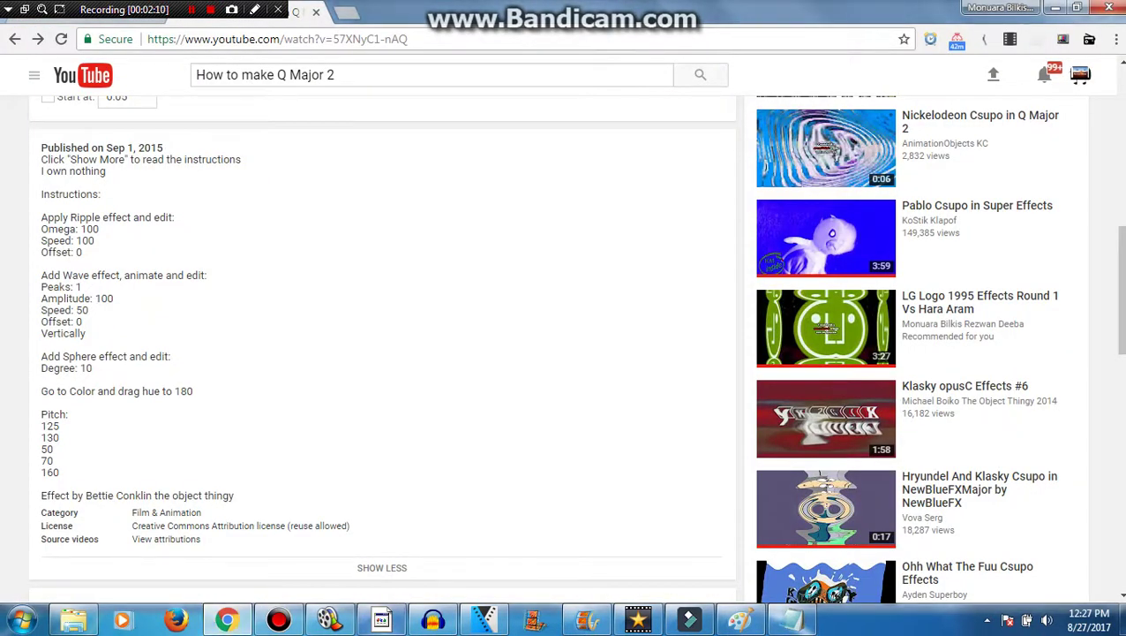
{"action": "left_click", "coordinate": [381, 620]}
{"action": "left_click", "coordinate": [920, 453]}
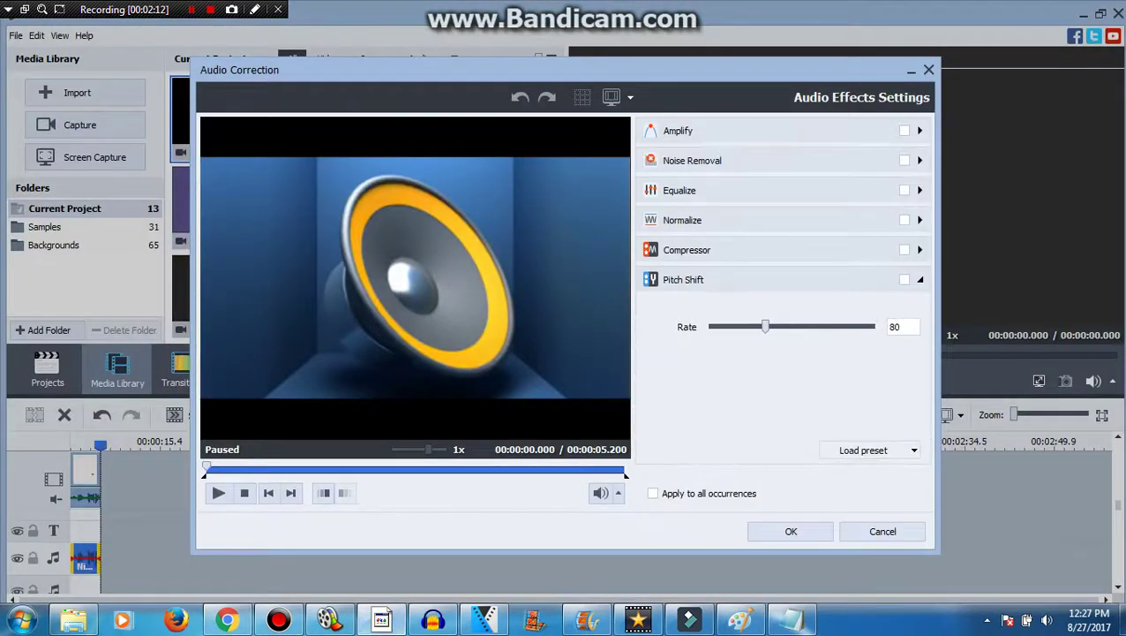
{"action": "left_click_drag", "start_coordinate": [767, 326], "coordinate": [829, 327]}
{"action": "key", "text": "Right"}
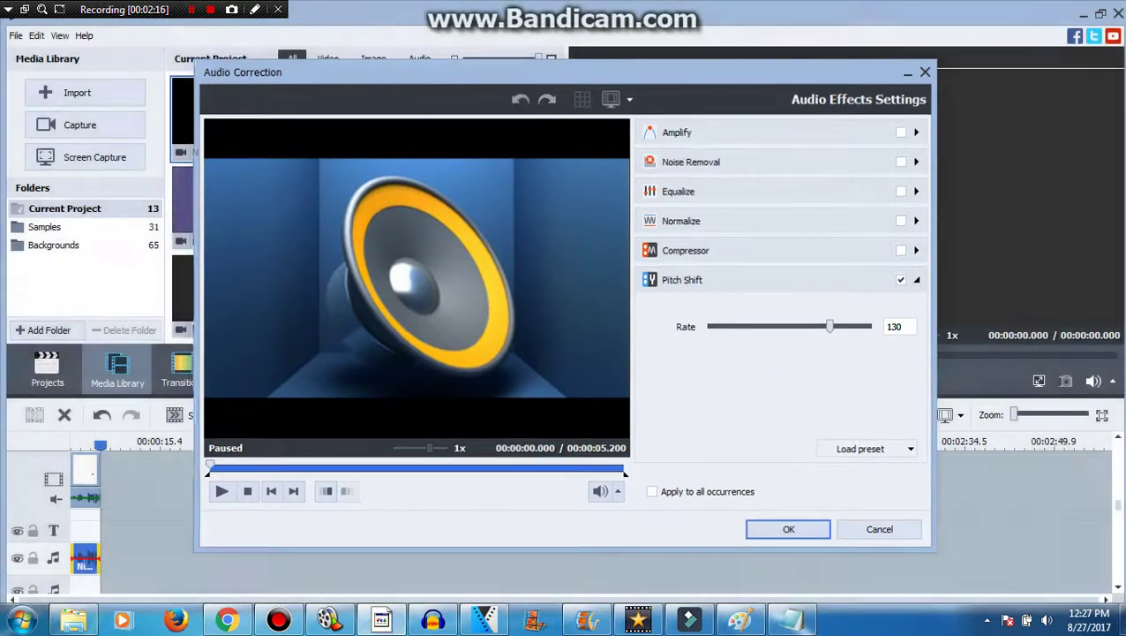
{"action": "left_click", "coordinate": [791, 531]}
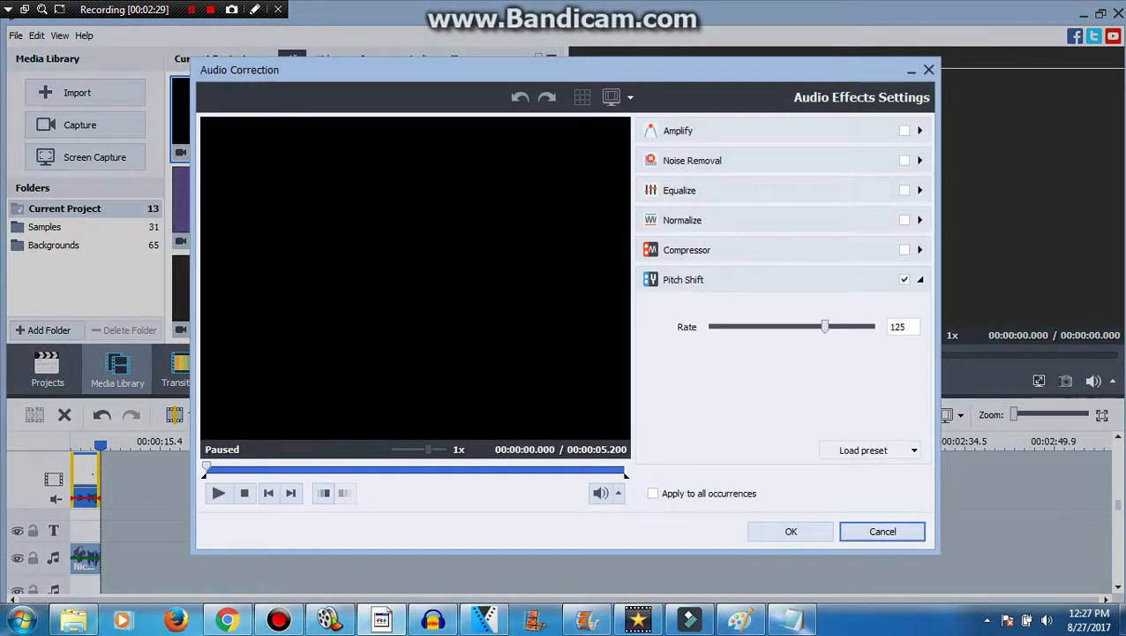
{"action": "left_click", "coordinate": [883, 531]}
- Duplicate the first audio track's clip and place the copy on the second audio track, aligned with the original's start
{"action": "right_click", "coordinate": [78, 557]}
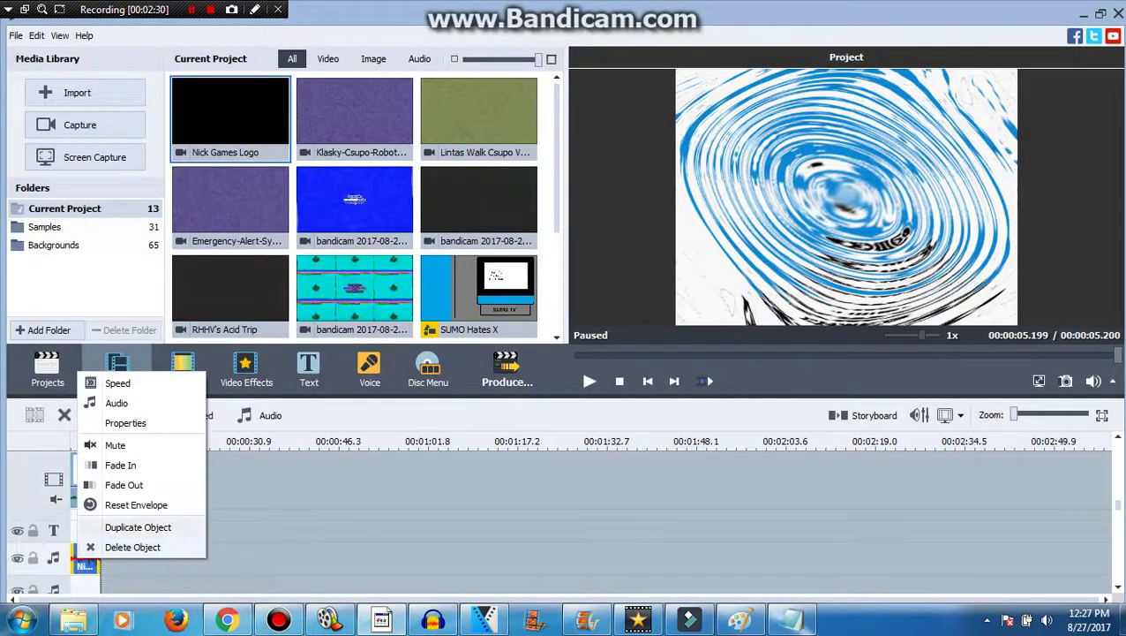
{"action": "left_click", "coordinate": [138, 527]}
{"action": "left_click_drag", "start_coordinate": [116, 558], "coordinate": [85, 585]}
- Check the third pitch value in the instructions and set the second audio track clip's Pitch Shift rate to 50
{"action": "left_click", "coordinate": [260, 415]}
{"action": "left_click", "coordinate": [227, 619]}
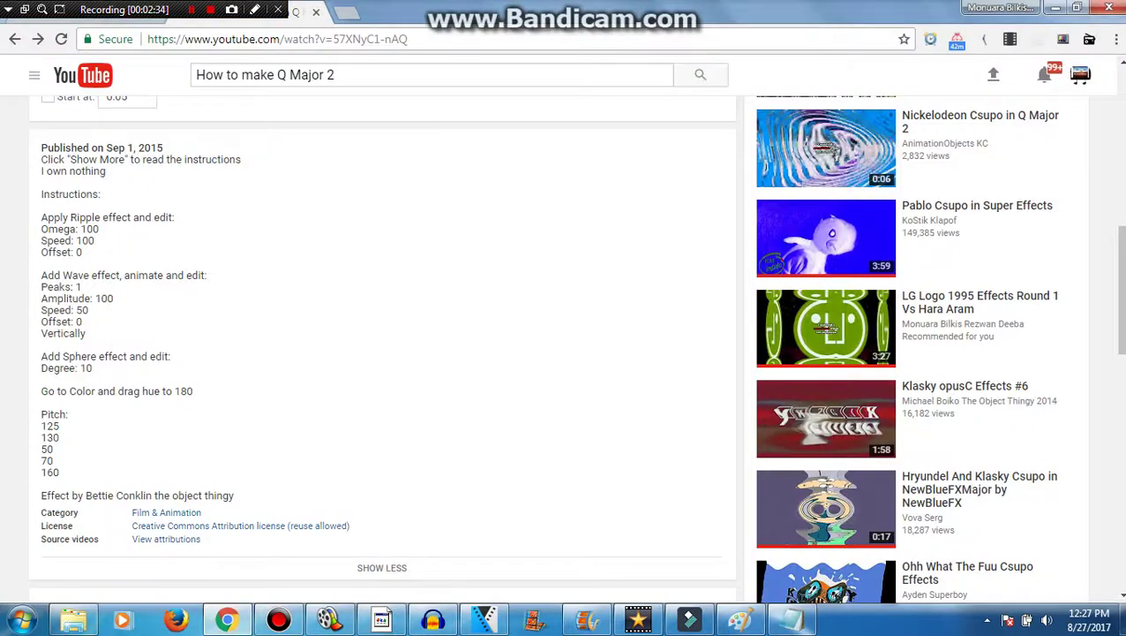
{"action": "left_click", "coordinate": [382, 619]}
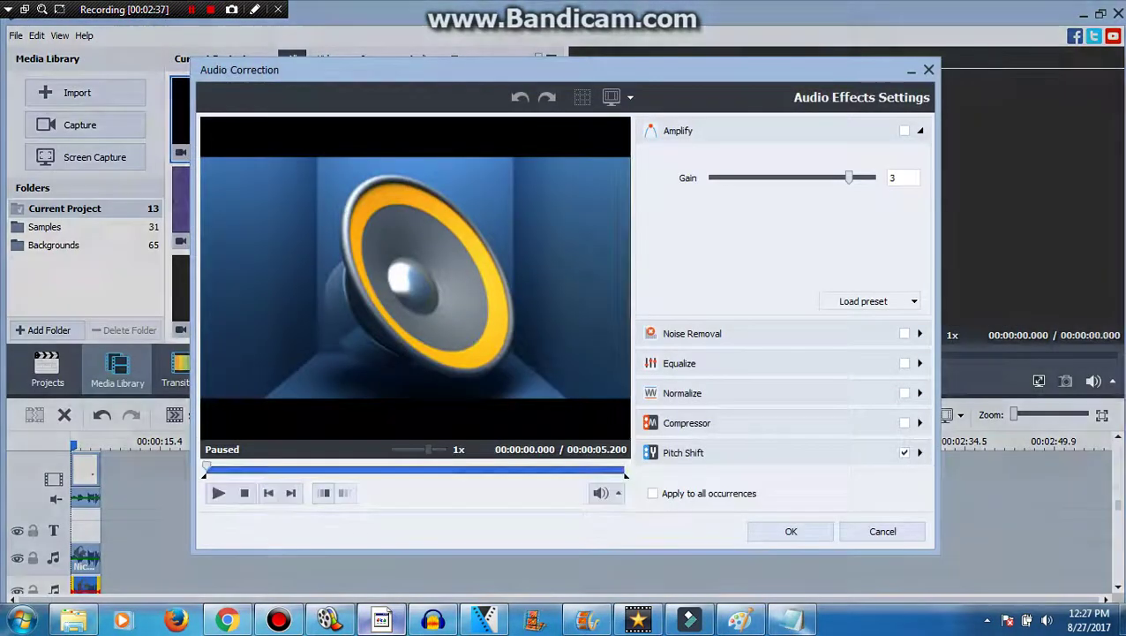
{"action": "left_click", "coordinate": [920, 452]}
{"action": "left_click_drag", "start_coordinate": [831, 327], "coordinate": [731, 326]}
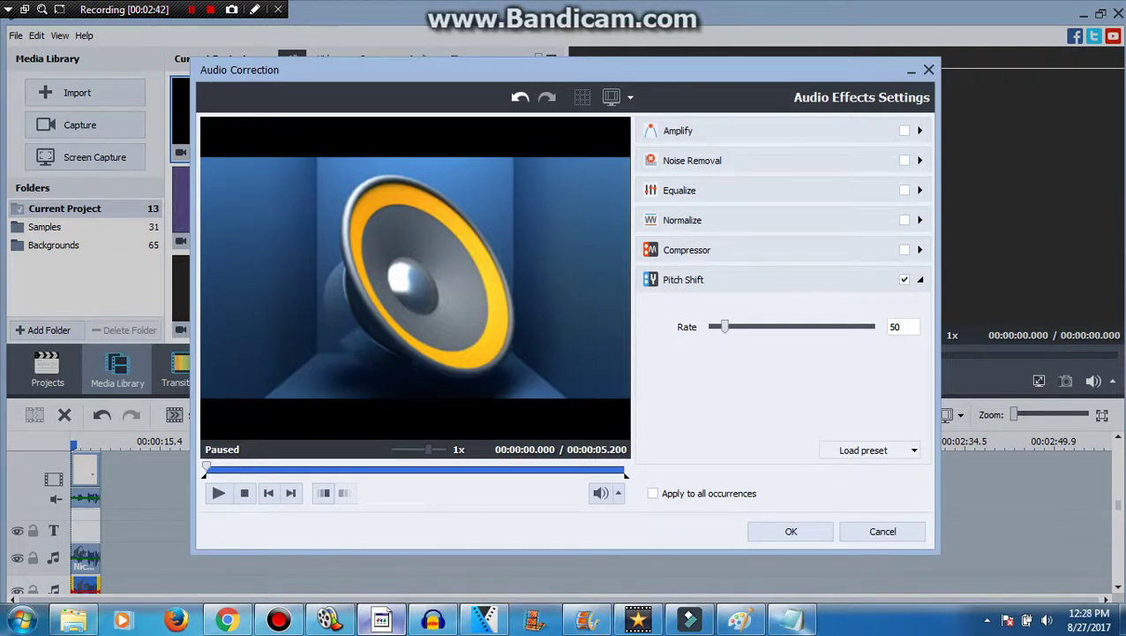
{"action": "left_click", "coordinate": [791, 532]}
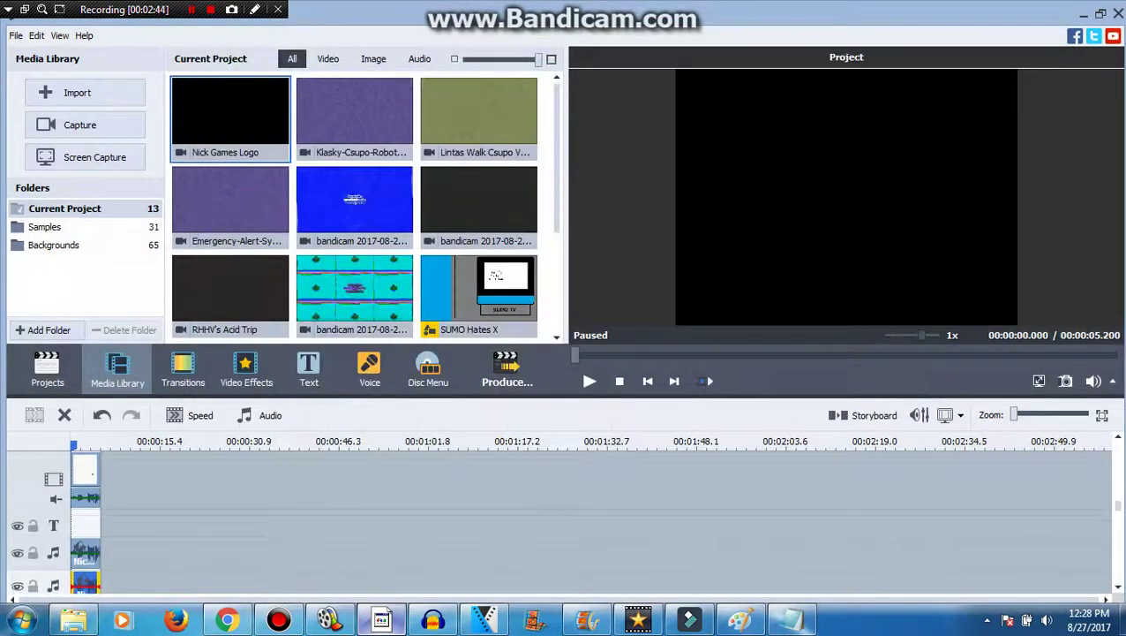
- Duplicate the second audio track's clip and place the copy on the third audio track at the timeline start
{"action": "scroll", "coordinate": [53, 547], "scroll_direction": "down", "scroll_amount": 1}
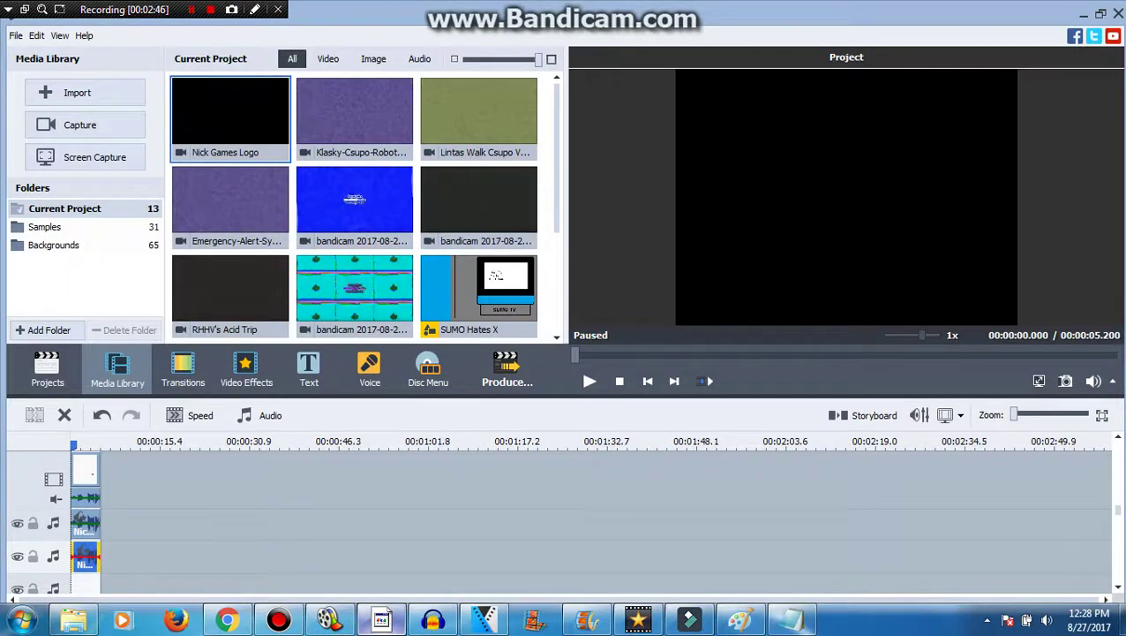
{"action": "right_click", "coordinate": [88, 553]}
{"action": "left_click", "coordinate": [132, 520]}
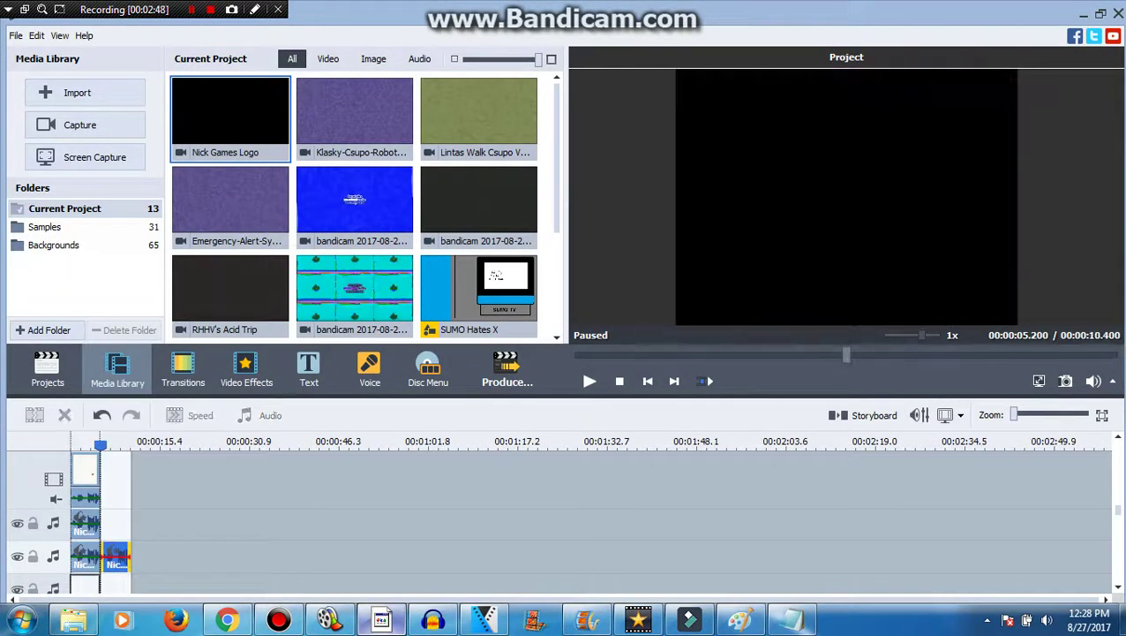
- Check the fourth pitch value in the instructions and set the third audio track clip's Pitch Shift rate to 70
{"action": "left_click", "coordinate": [227, 621]}
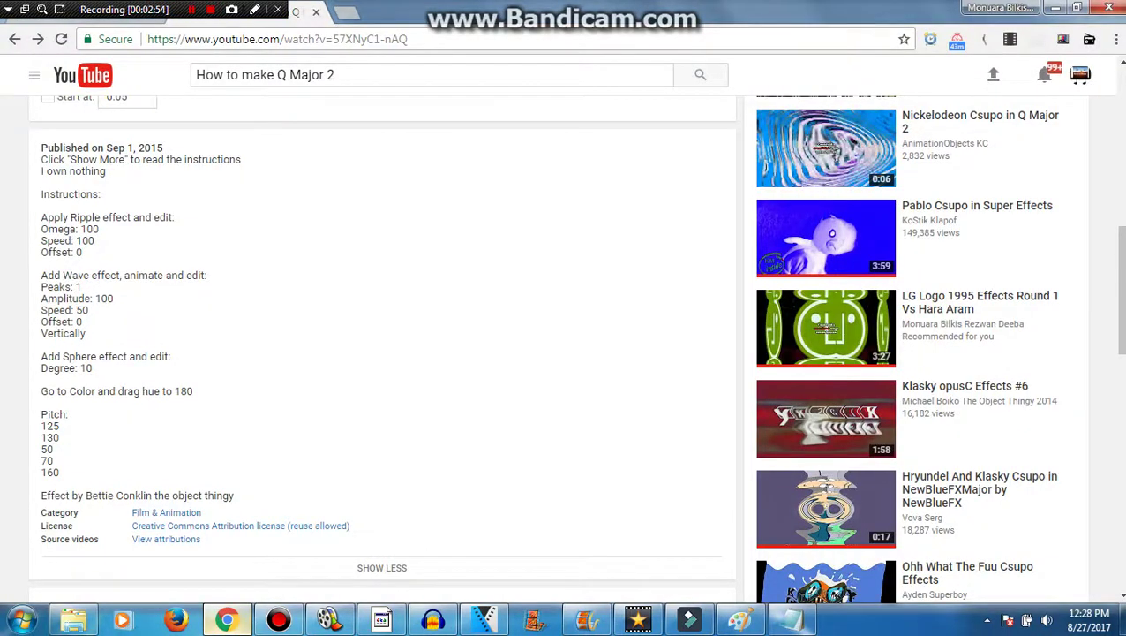
{"action": "left_click", "coordinate": [385, 620]}
{"action": "left_click", "coordinate": [920, 453]}
{"action": "left_click_drag", "start_coordinate": [722, 326], "coordinate": [766, 326]}
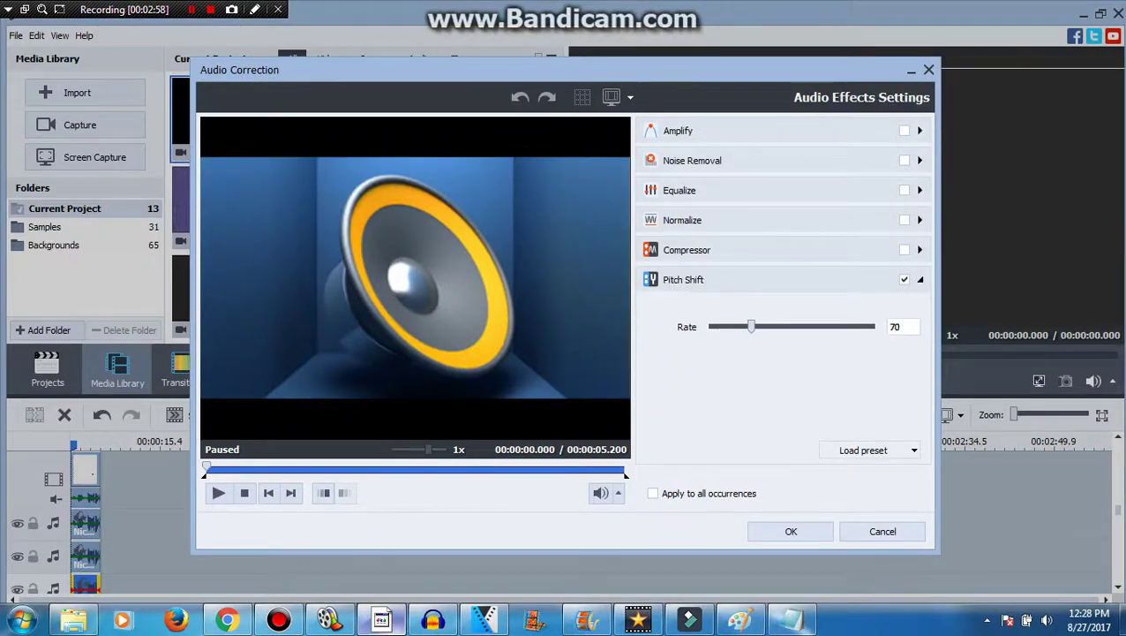
{"action": "left_click", "coordinate": [791, 531]}
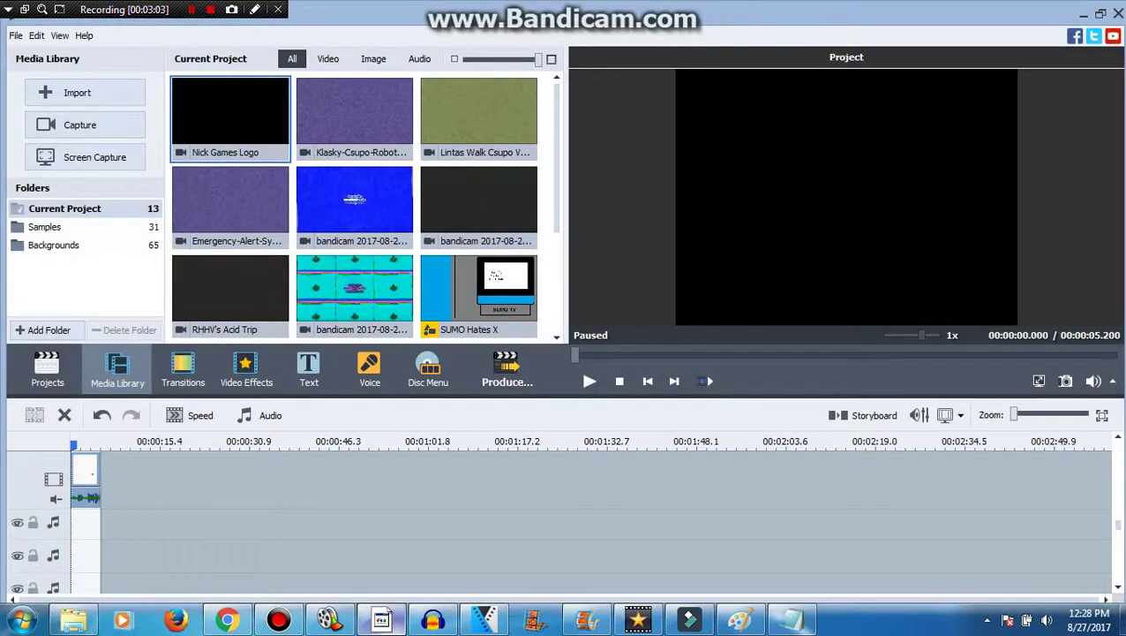
- Duplicate the third audio track's clip and place the copy on the fourth audio track at the timeline start
{"action": "right_click", "coordinate": [85, 536]}
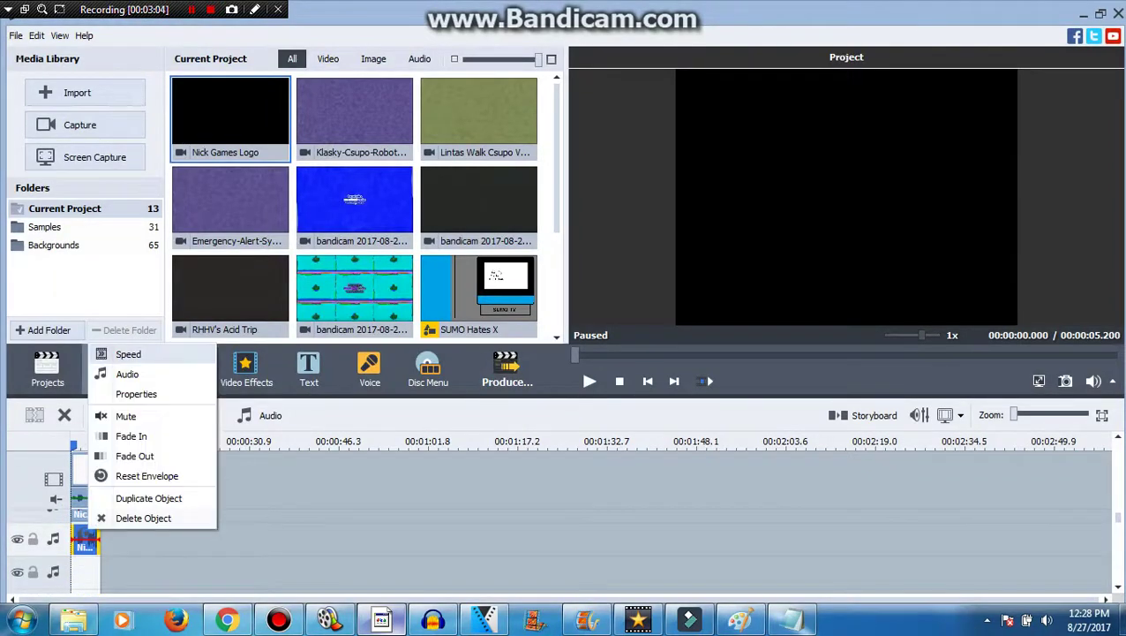
{"action": "left_click", "coordinate": [141, 498]}
{"action": "left_click_drag", "start_coordinate": [115, 539], "coordinate": [86, 572]}
- Check the last pitch value in the instructions and set the fourth audio track clip's Pitch Shift rate to 160
{"action": "left_click", "coordinate": [228, 619]}
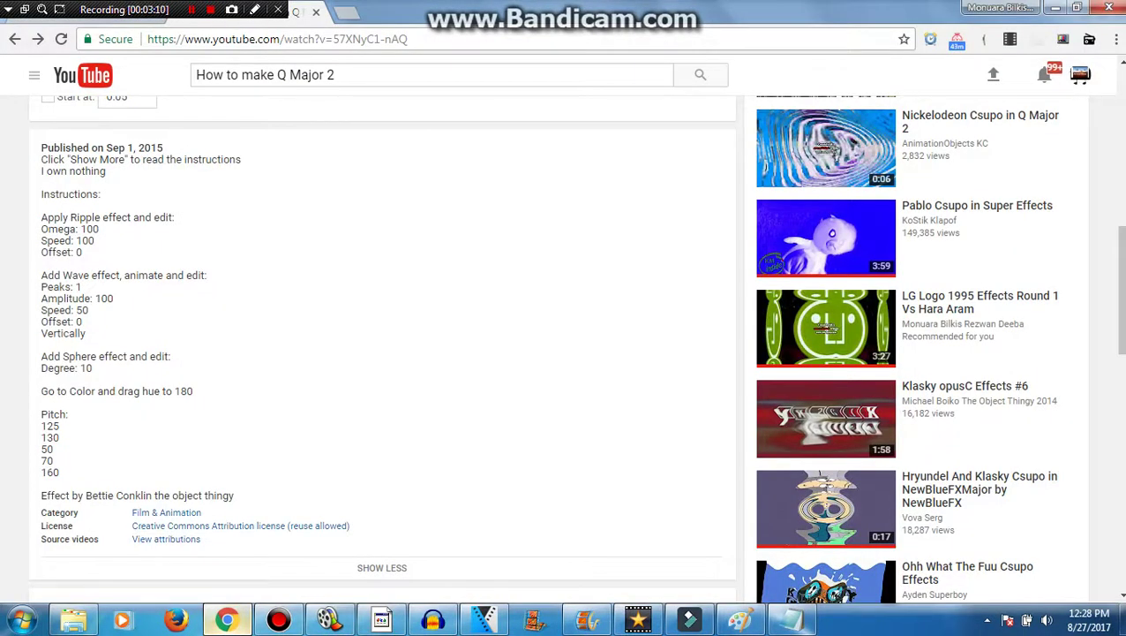
{"action": "left_click", "coordinate": [382, 620]}
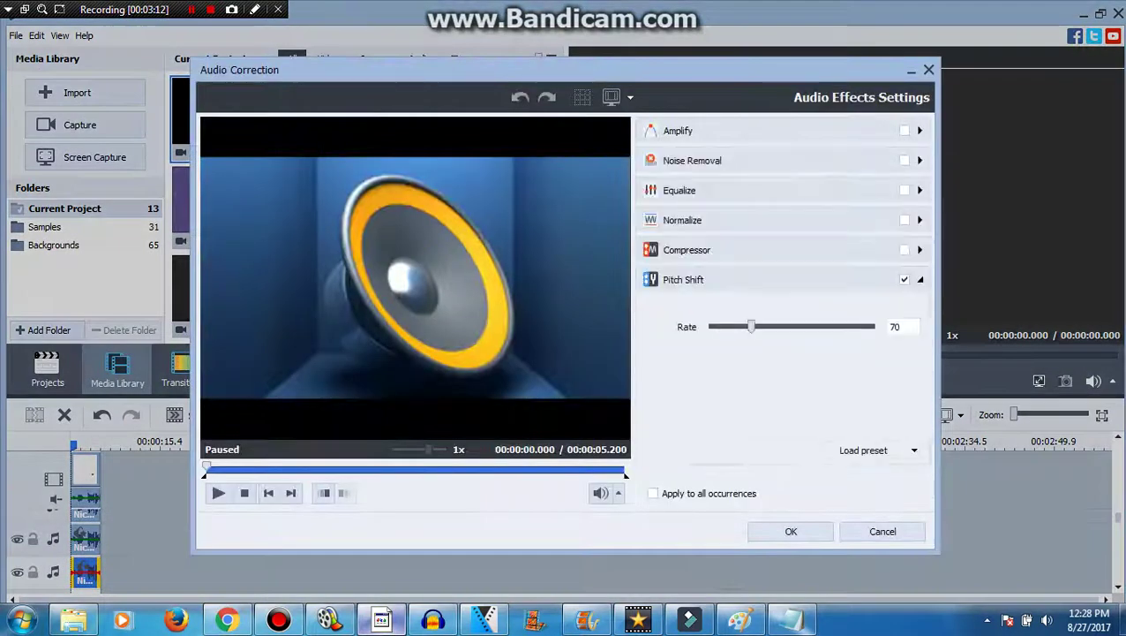
{"action": "left_click", "coordinate": [228, 620]}
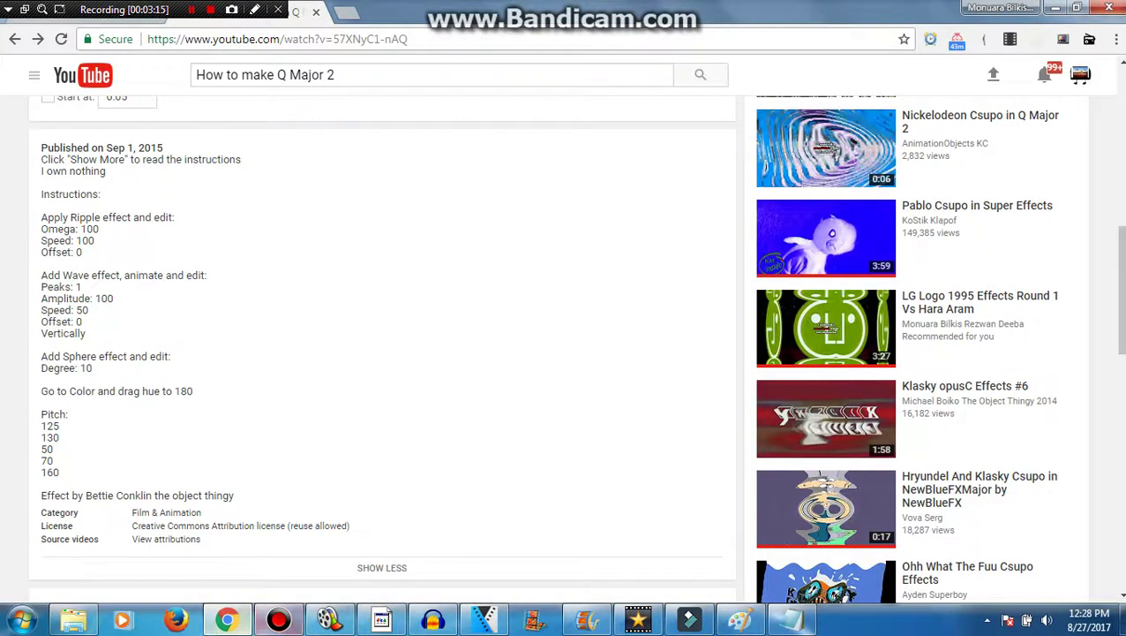
{"action": "left_click", "coordinate": [279, 620]}
{"action": "key", "text": "alt+Tab"}
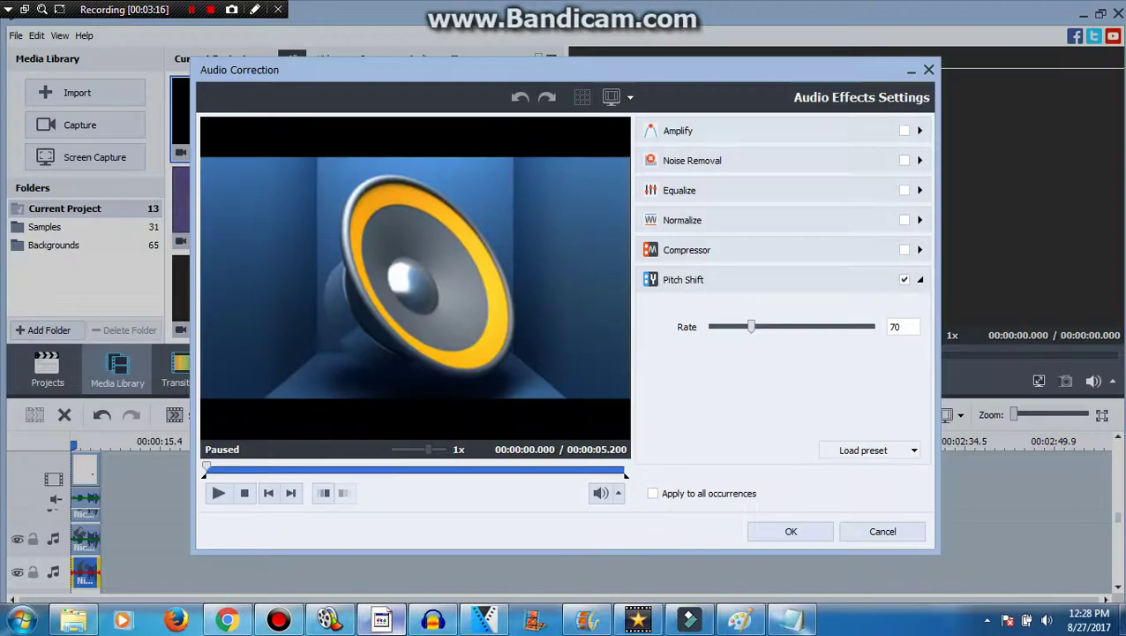
{"action": "left_click_drag", "start_coordinate": [752, 327], "coordinate": [872, 327]}
{"action": "left_click", "coordinate": [279, 619]}
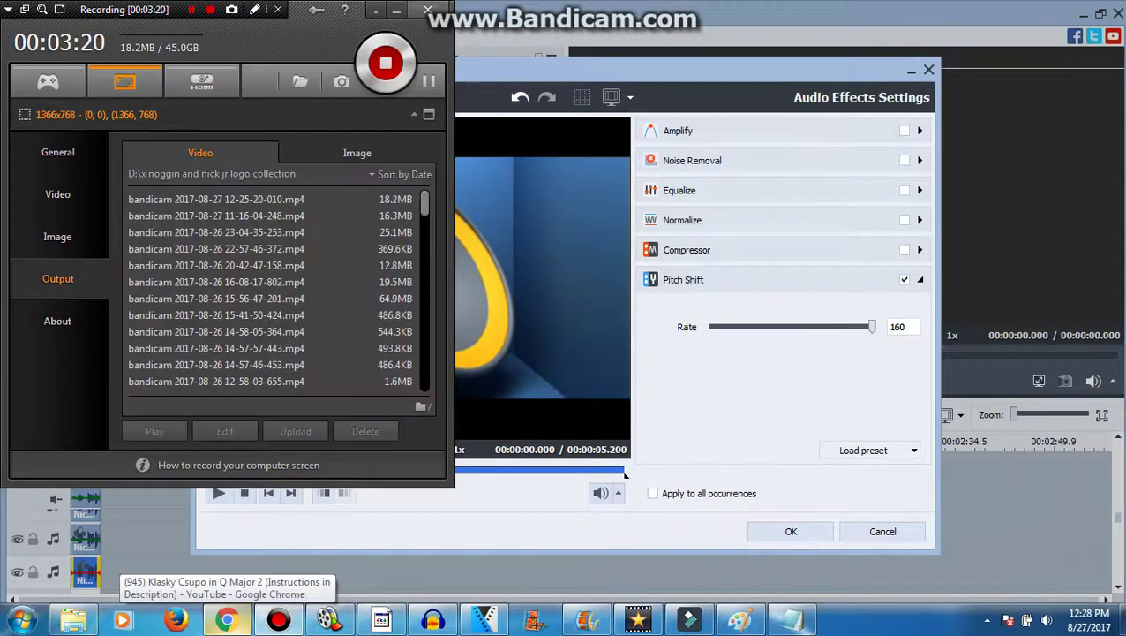
{"action": "left_click", "coordinate": [397, 10]}
{"action": "left_click", "coordinate": [791, 531]}
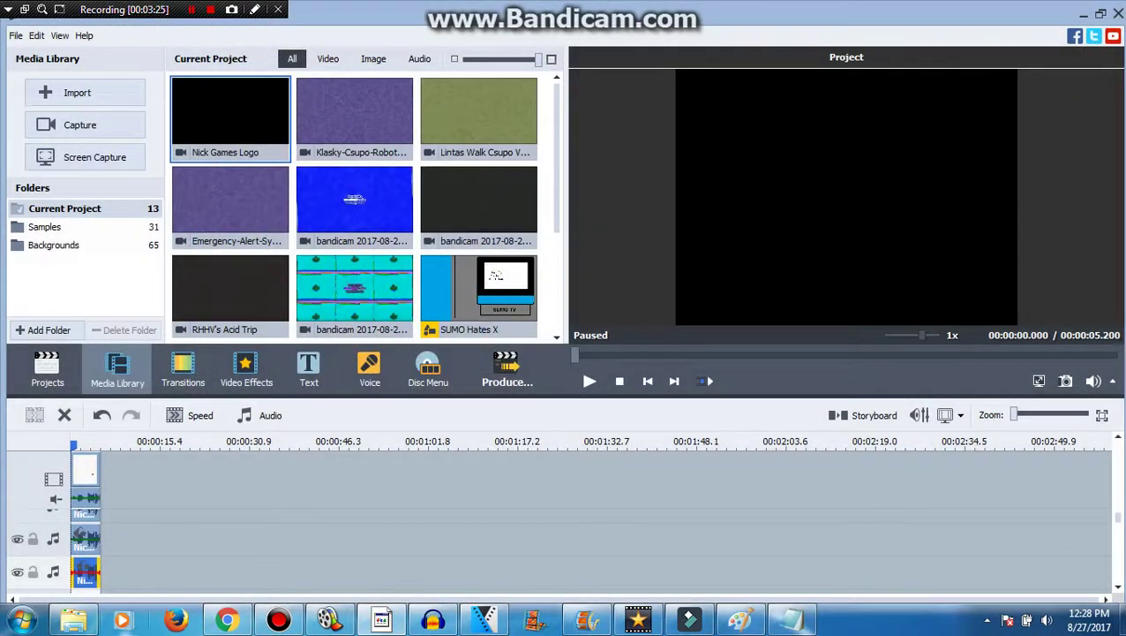
- Play the project in the preview to review the finished effect with its layered audio
{"action": "right_click", "coordinate": [122, 619]}
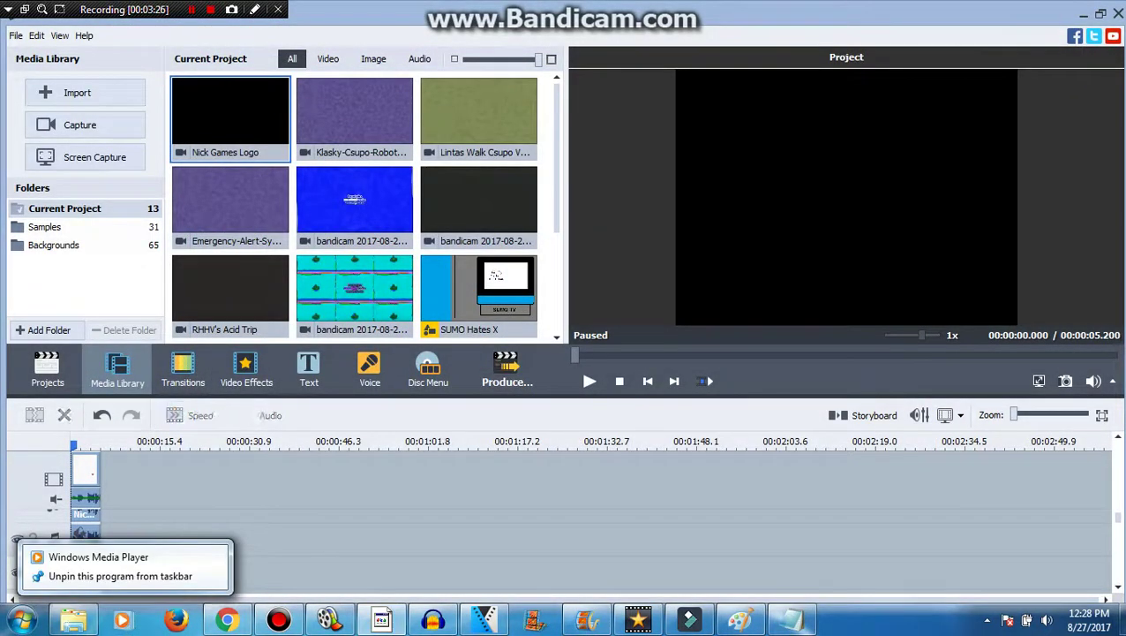
{"action": "key", "text": "Escape"}
{"action": "left_click", "coordinate": [590, 381]}
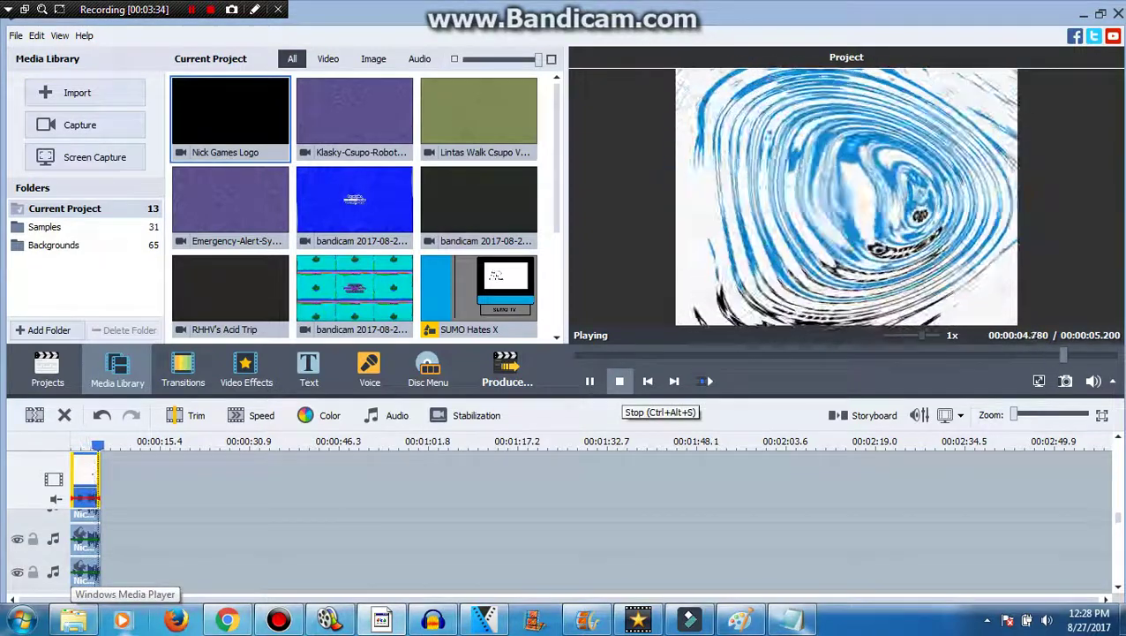
{"action": "mouse_move", "coordinate": [228, 621]}
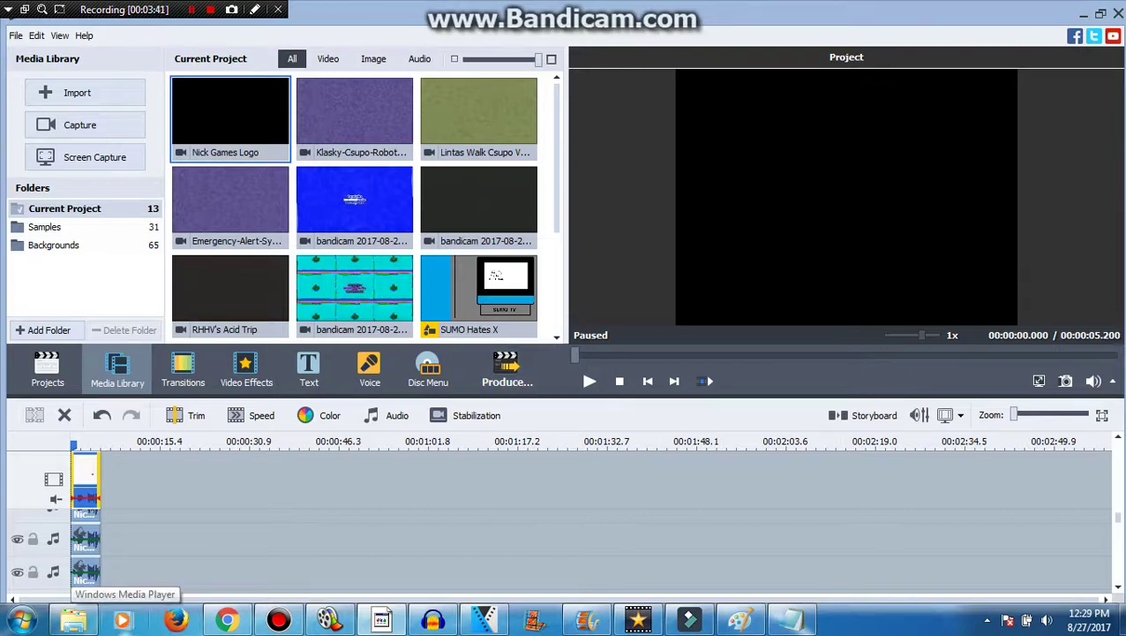
- Produce the project as a WMV file with the Windows Media Video 9 High Quality profile, up to the output settings
{"action": "left_click_drag", "start_coordinate": [1118, 517], "coordinate": [1118, 448]}
{"action": "left_click", "coordinate": [507, 369]}
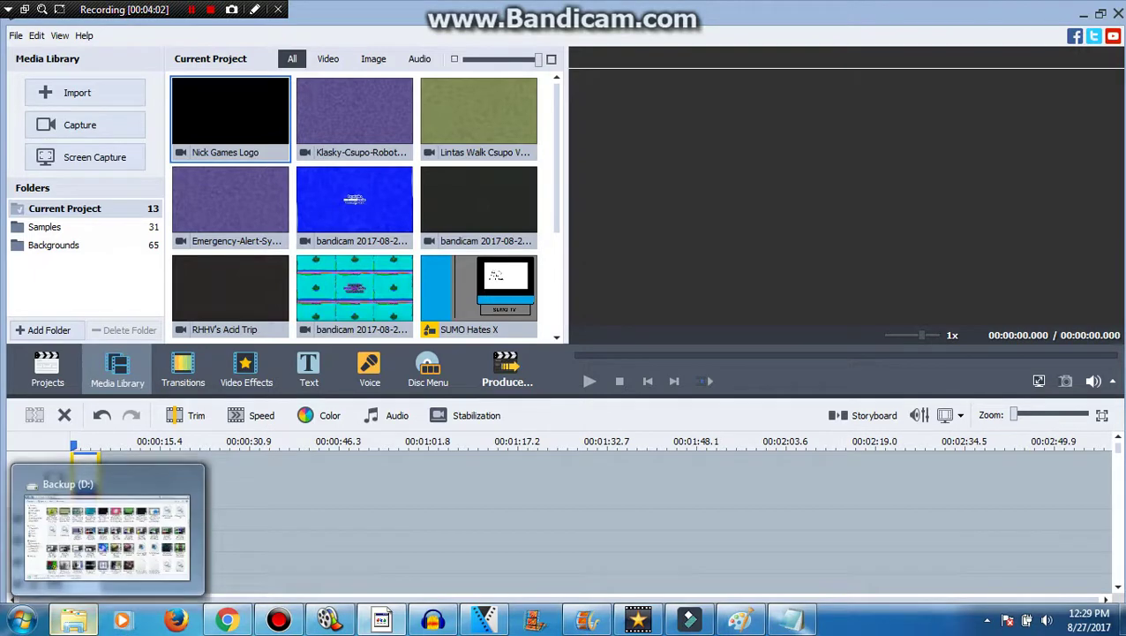
{"action": "left_click", "coordinate": [73, 620]}
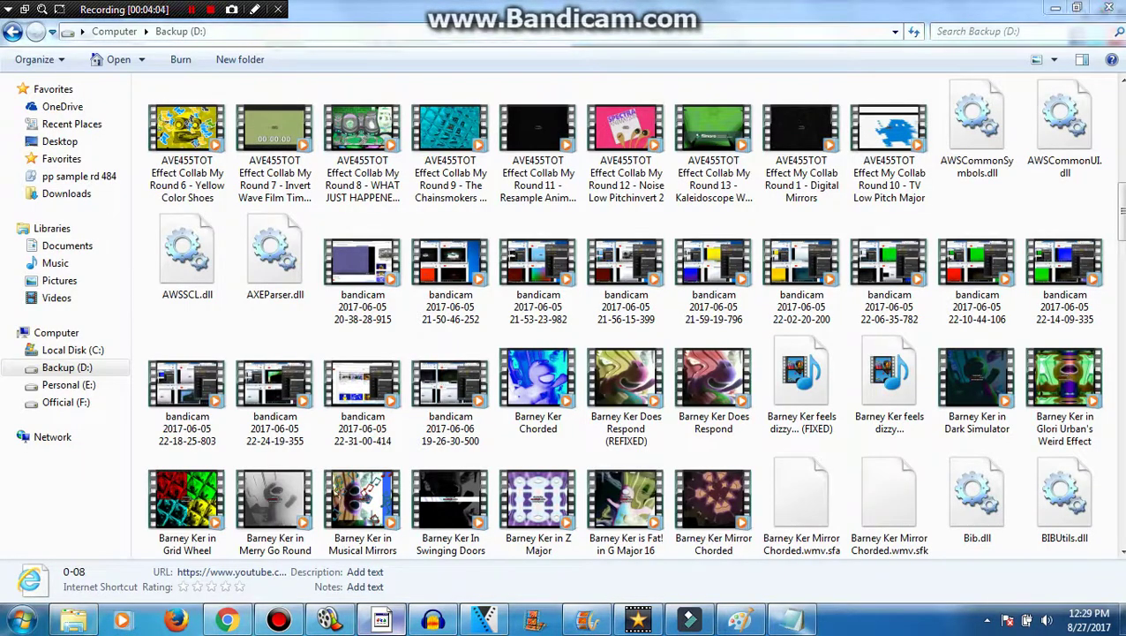
{"action": "key", "text": "alt+F4"}
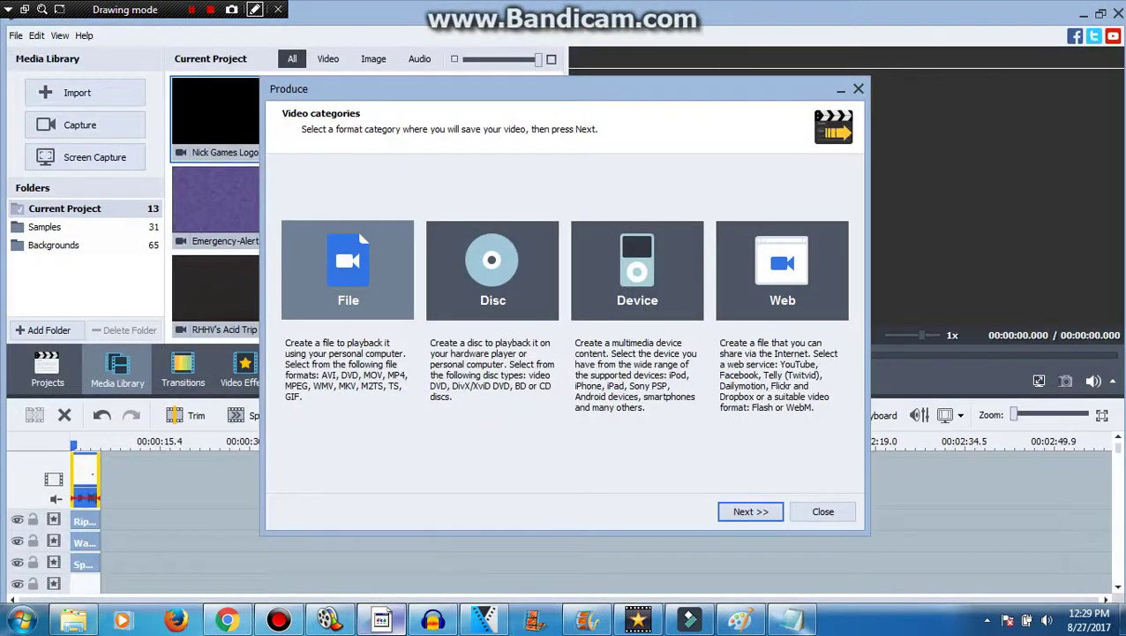
{"action": "key", "text": "Return"}
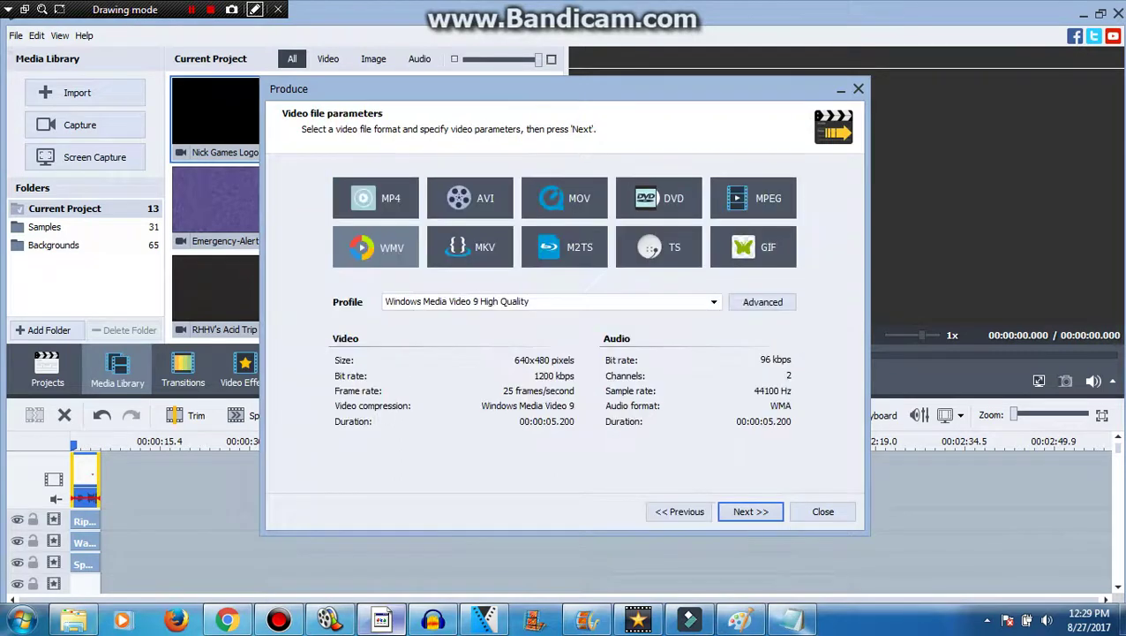
{"action": "left_click", "coordinate": [255, 9]}
{"action": "key", "text": "Return"}
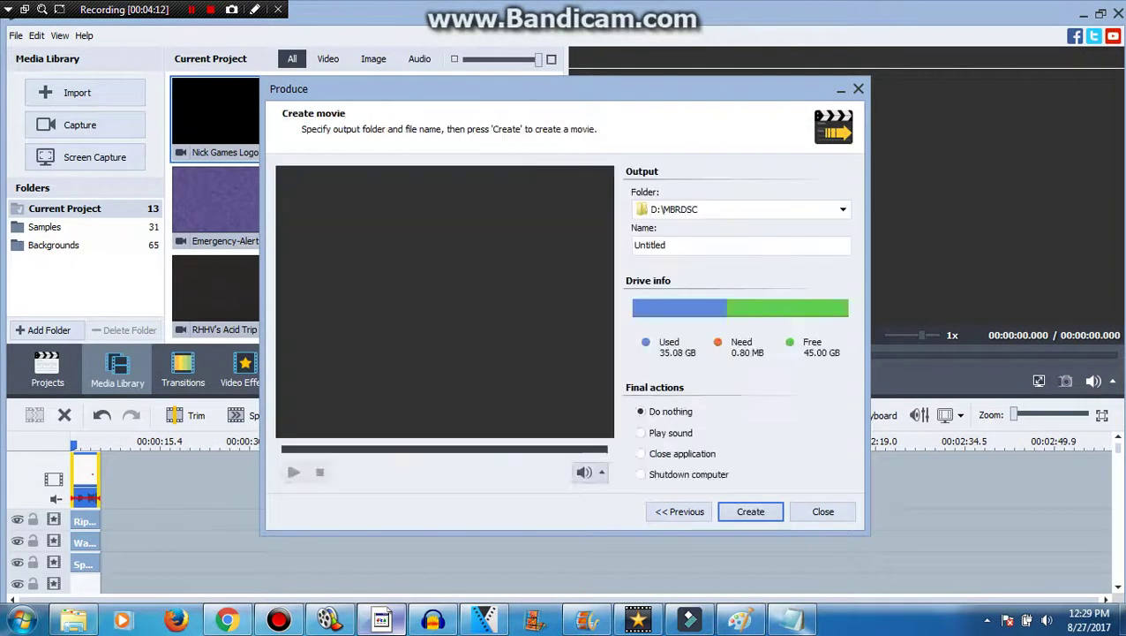
- Name the output "Nick Games in Q Major 2", create the movie despite the watermark and dismiss the completion message
{"action": "type", "text": "Nick G"}
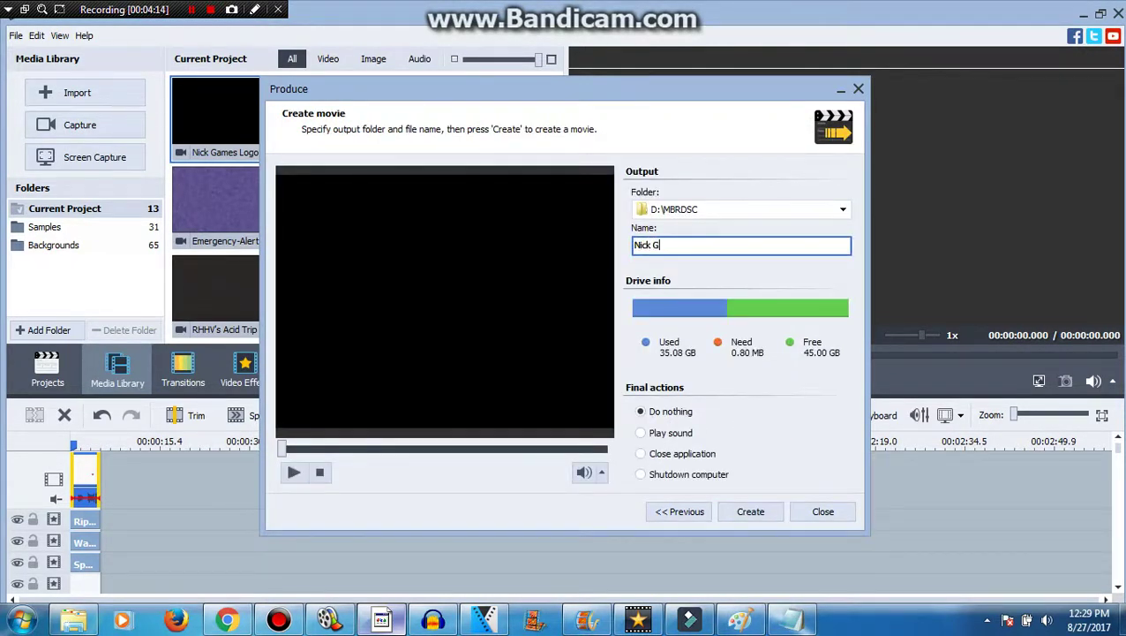
{"action": "type", "text": "ames in Q Major 2"}
{"action": "key", "text": "Return"}
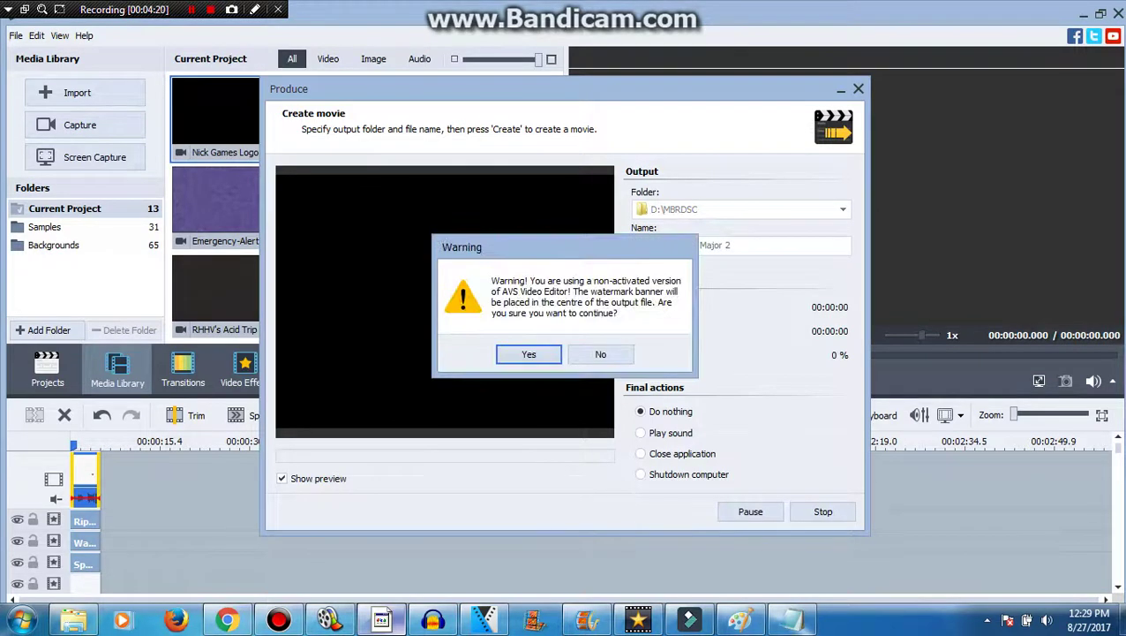
{"action": "key", "text": "Return"}
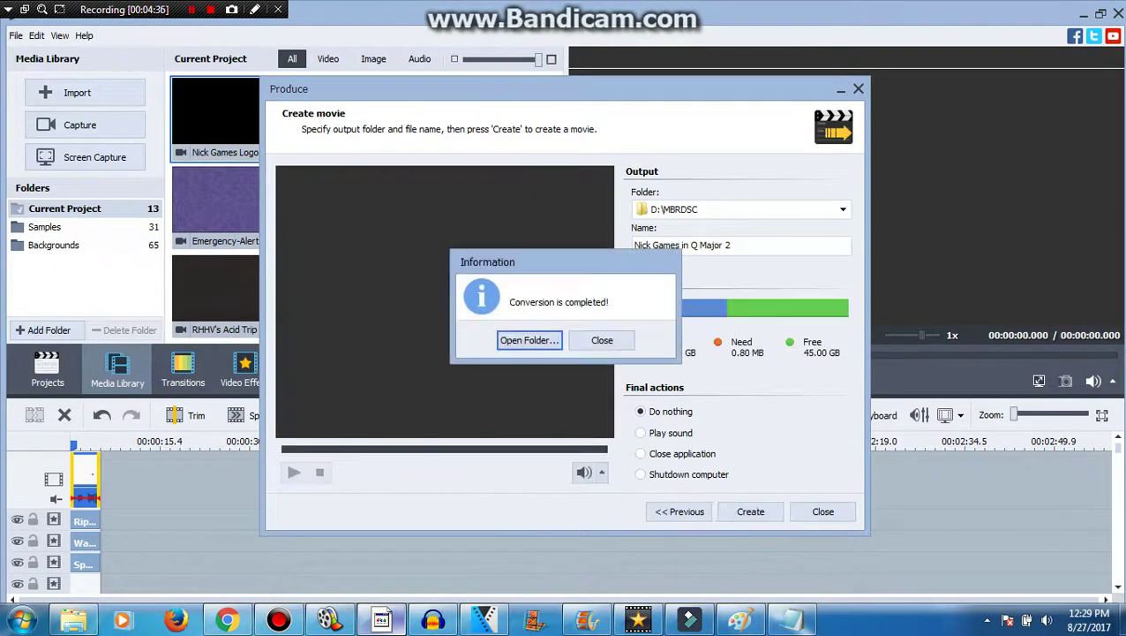
{"action": "key", "text": "Return"}
- Clear the main video line of the timeline
{"action": "right_click", "coordinate": [53, 477]}
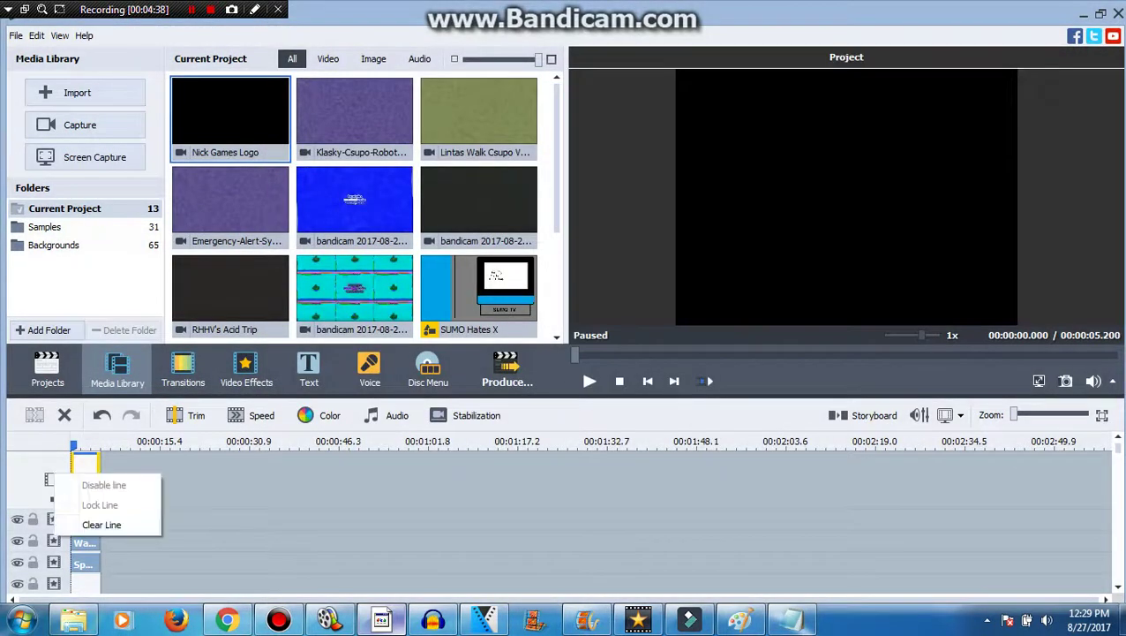
{"action": "left_click", "coordinate": [101, 524]}
- Return to the YouTube video page in Chrome and switch to another account
{"action": "left_click", "coordinate": [227, 620]}
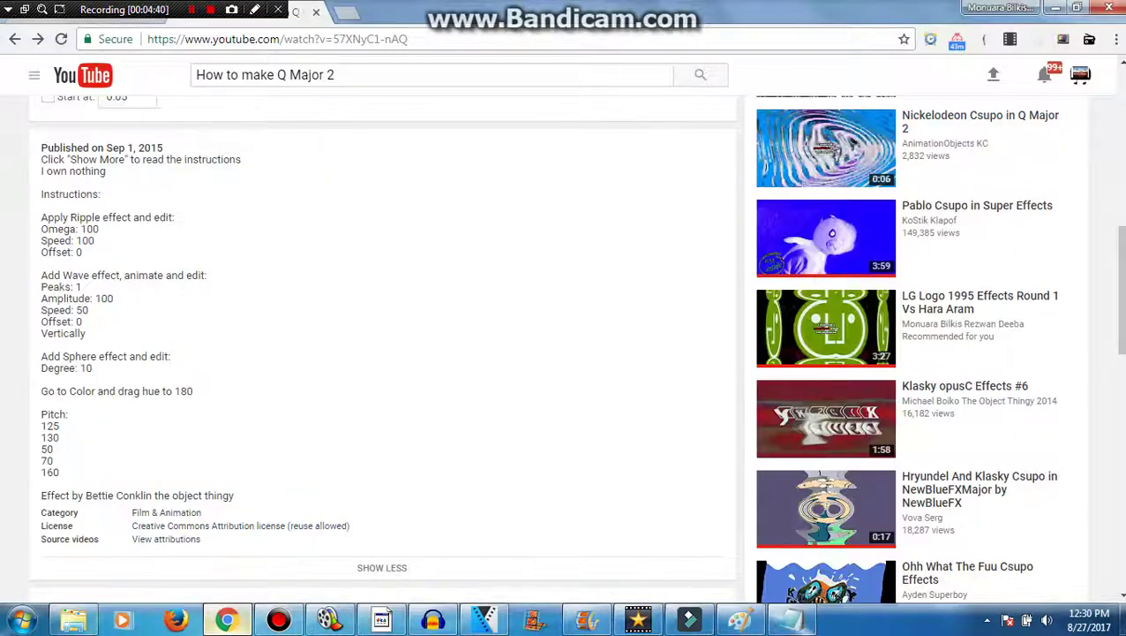
{"action": "left_click", "coordinate": [1080, 74]}
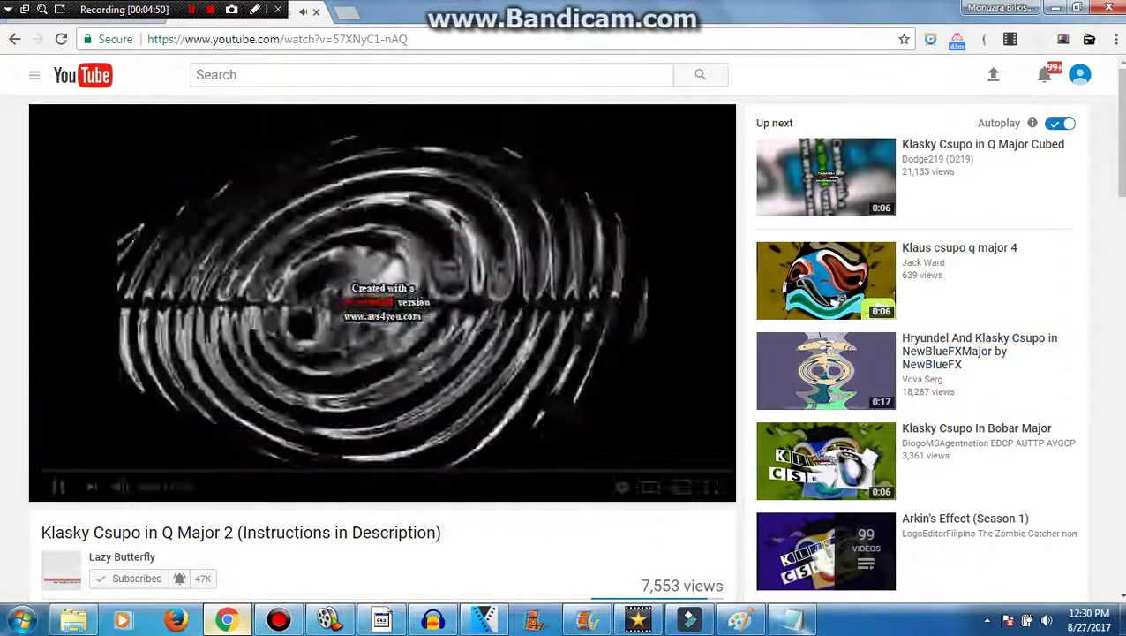
- Expand the Klasky Csupo in Q Major 2 video's description and show its share link
{"action": "scroll", "coordinate": [659, 472], "scroll_direction": "down", "scroll_amount": 5}
{"action": "left_click", "coordinate": [381, 252]}
{"action": "left_click", "coordinate": [132, 135]}
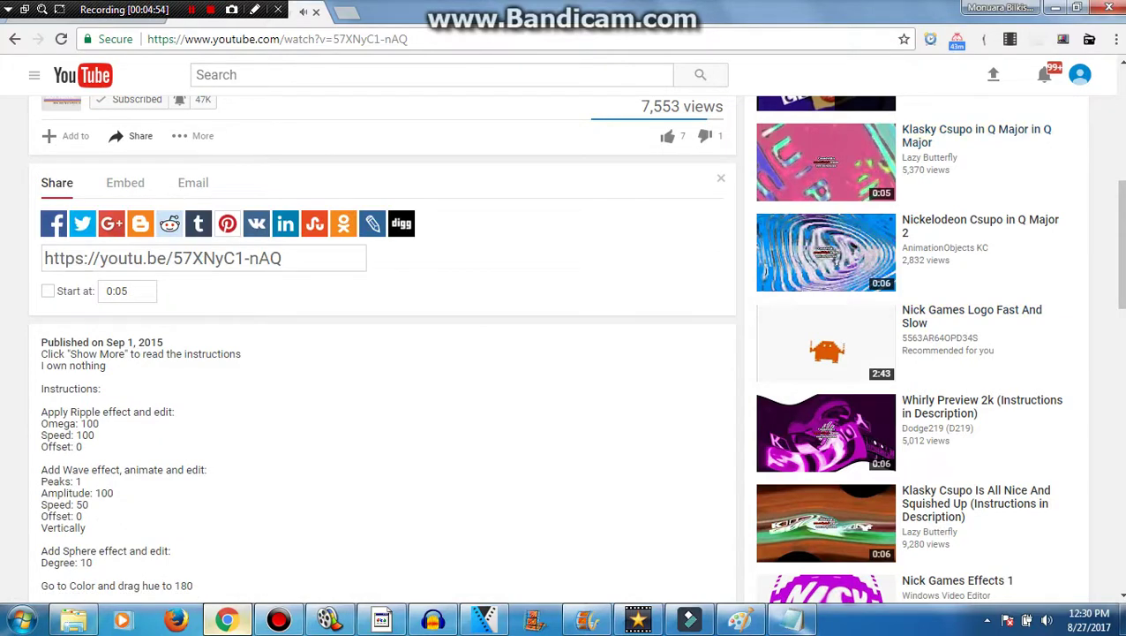
- Start a YouTube upload of the WMV file "Nick Games in Q Major 2" from the MBRDSC folder on Backup (D:)
{"action": "left_click", "coordinate": [993, 75]}
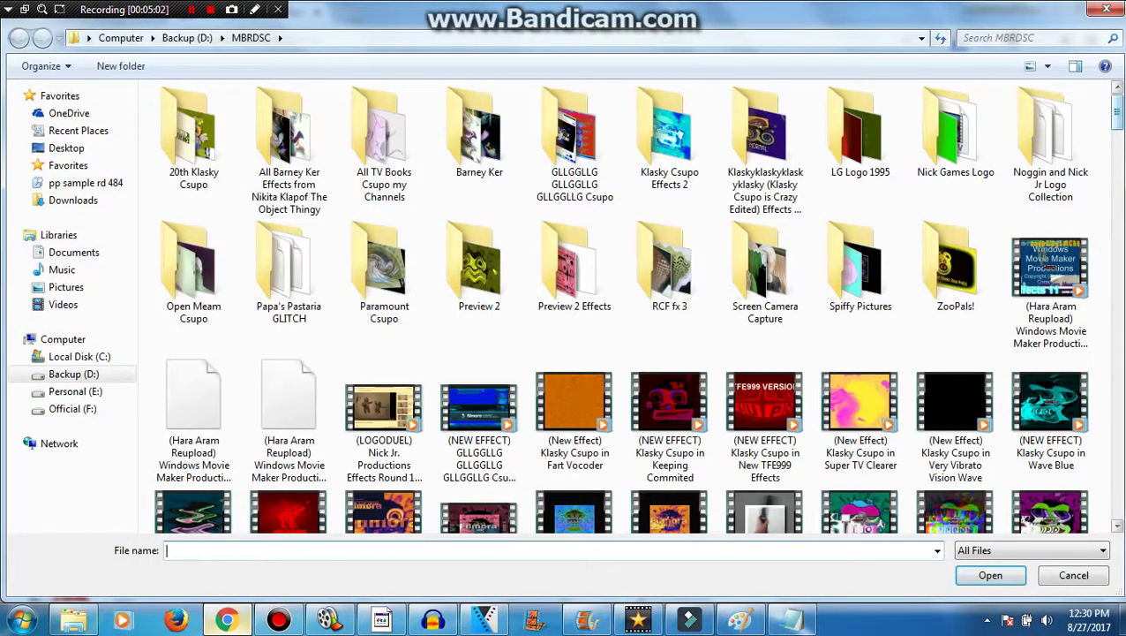
{"action": "scroll", "coordinate": [636, 309], "scroll_direction": "down", "scroll_amount": 15}
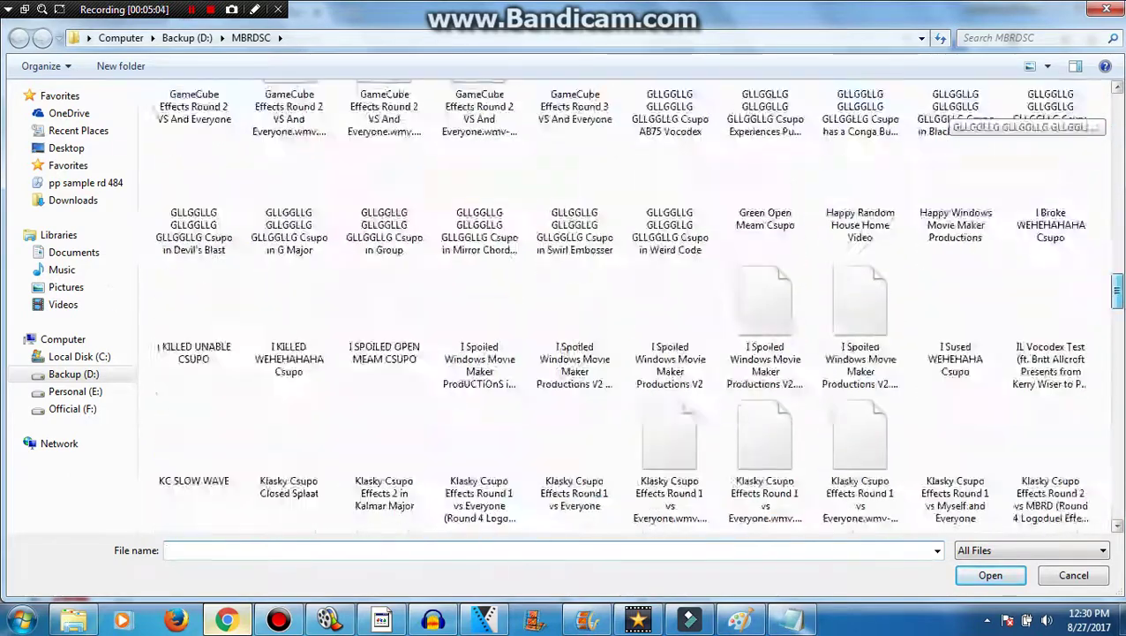
{"action": "scroll", "coordinate": [636, 309], "scroll_direction": "down", "scroll_amount": 10}
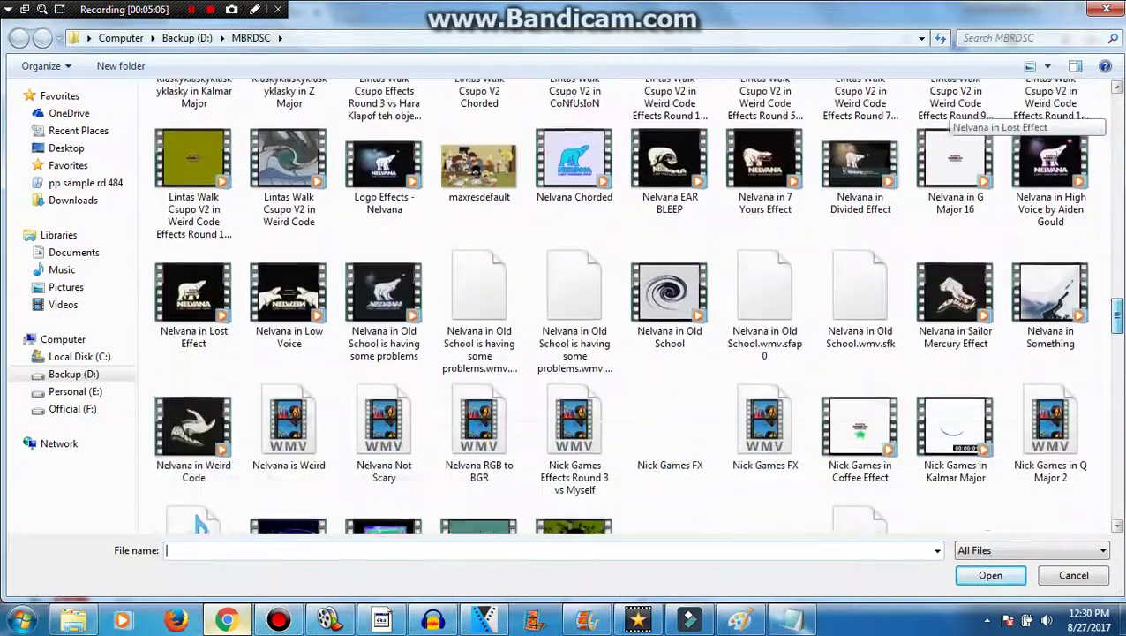
{"action": "left_click_drag", "start_coordinate": [1118, 315], "coordinate": [1117, 324]}
{"action": "left_click", "coordinate": [1073, 575]}
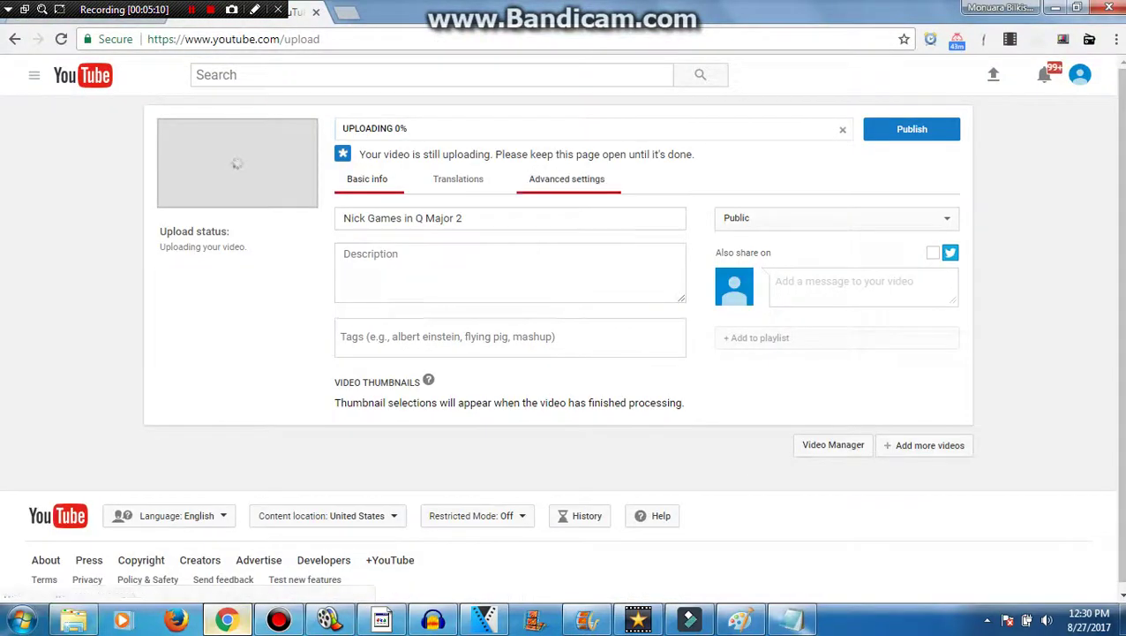
- Set the uploaded video's license and rights ownership to Creative Commons - Attribution
{"action": "left_click", "coordinate": [567, 178]}
{"action": "left_click", "coordinate": [423, 405]}
{"action": "left_click", "coordinate": [406, 440]}
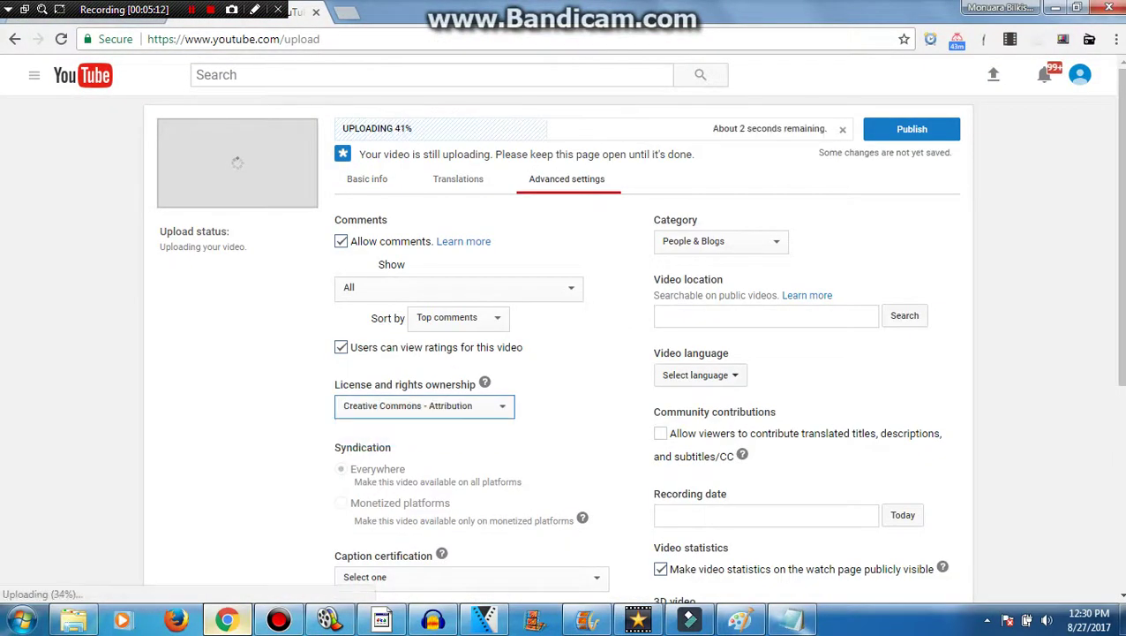
- Return to the video's basic info, publish it as Public and open its watch page
{"action": "left_click", "coordinate": [367, 178]}
{"action": "left_click", "coordinate": [912, 129]}
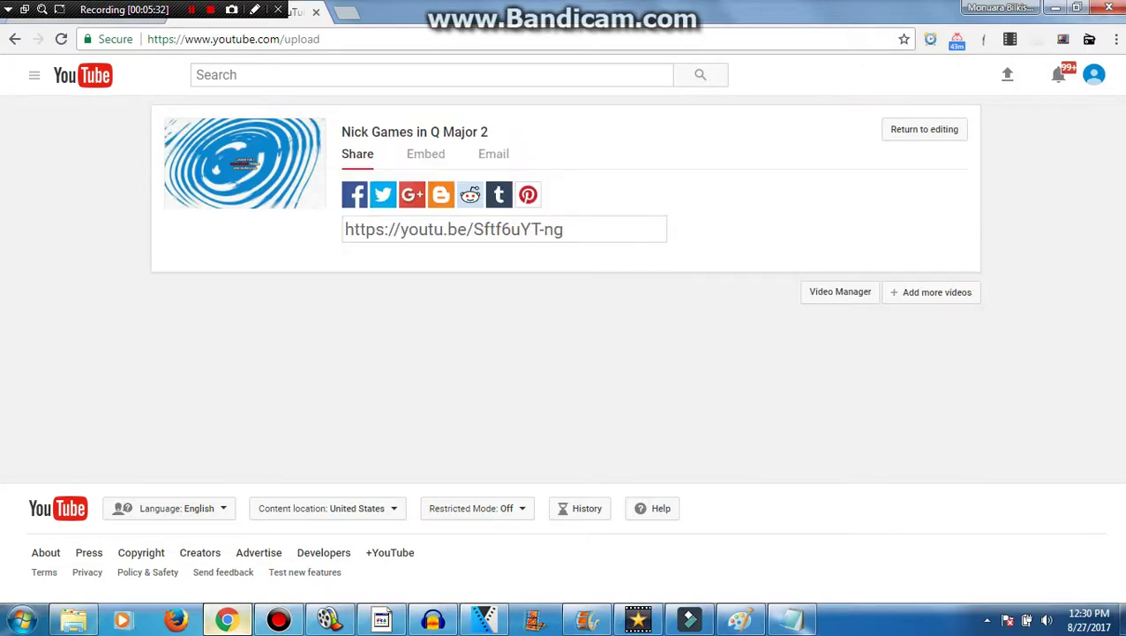
{"action": "left_click", "coordinate": [391, 133]}
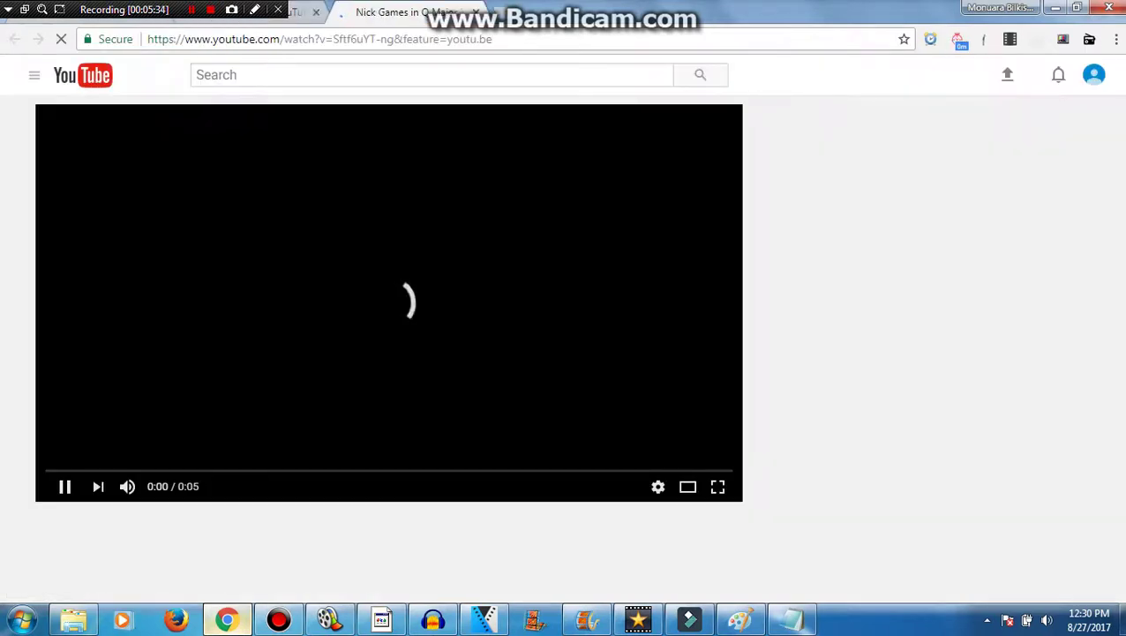